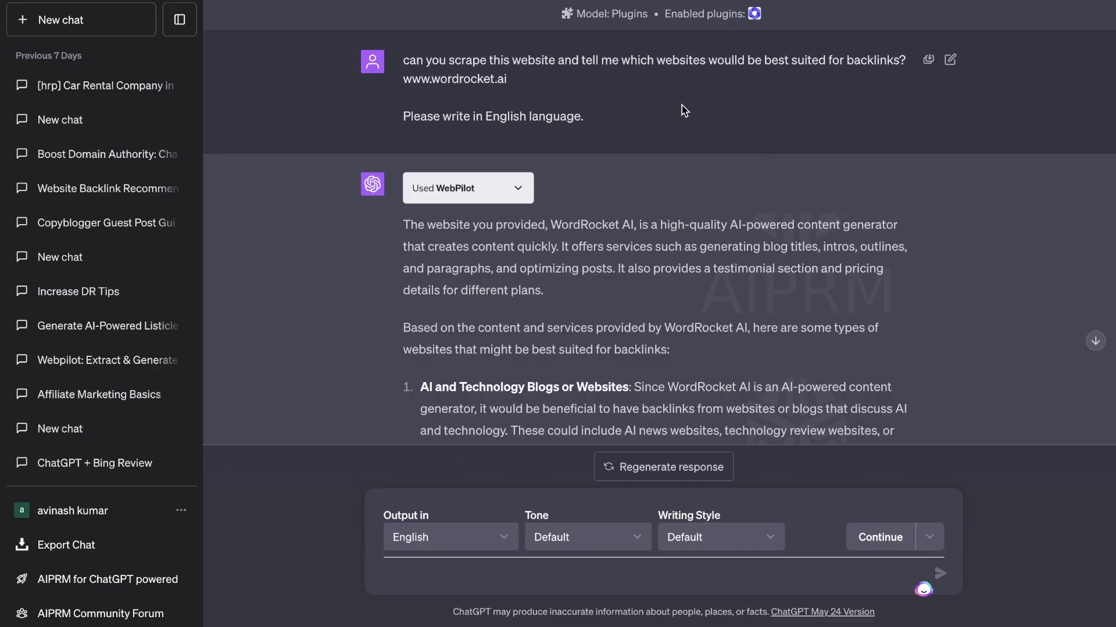
Scroll through ChatGPT's topic-ideas reply and select the sitepoint.com/blog URL
scroll(665, 122, "down", 1)
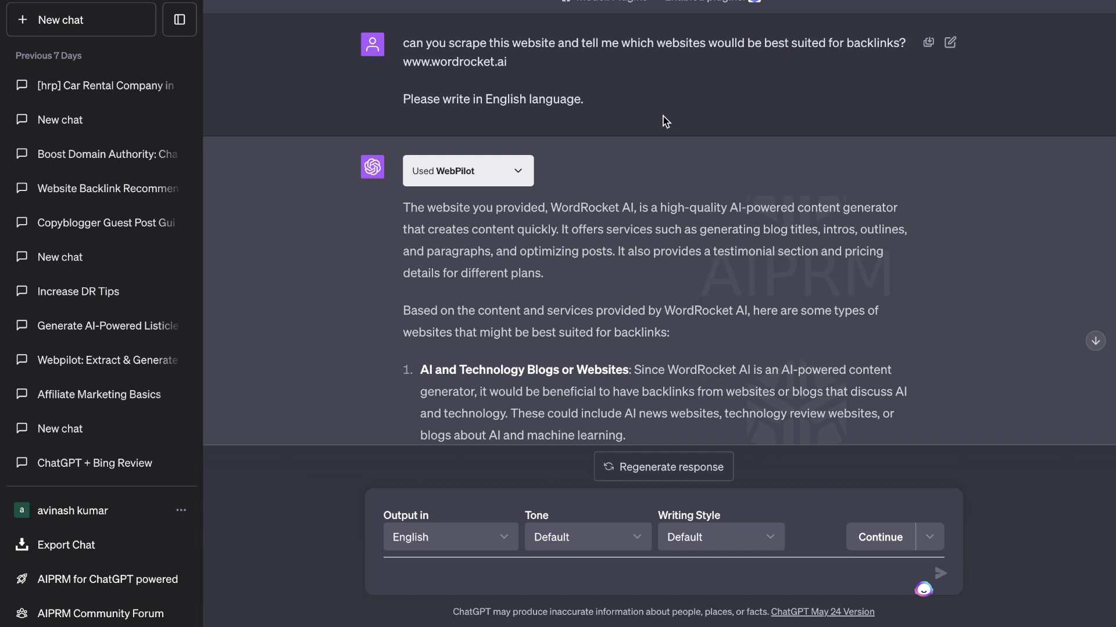
scroll(665, 122, "down", 15)
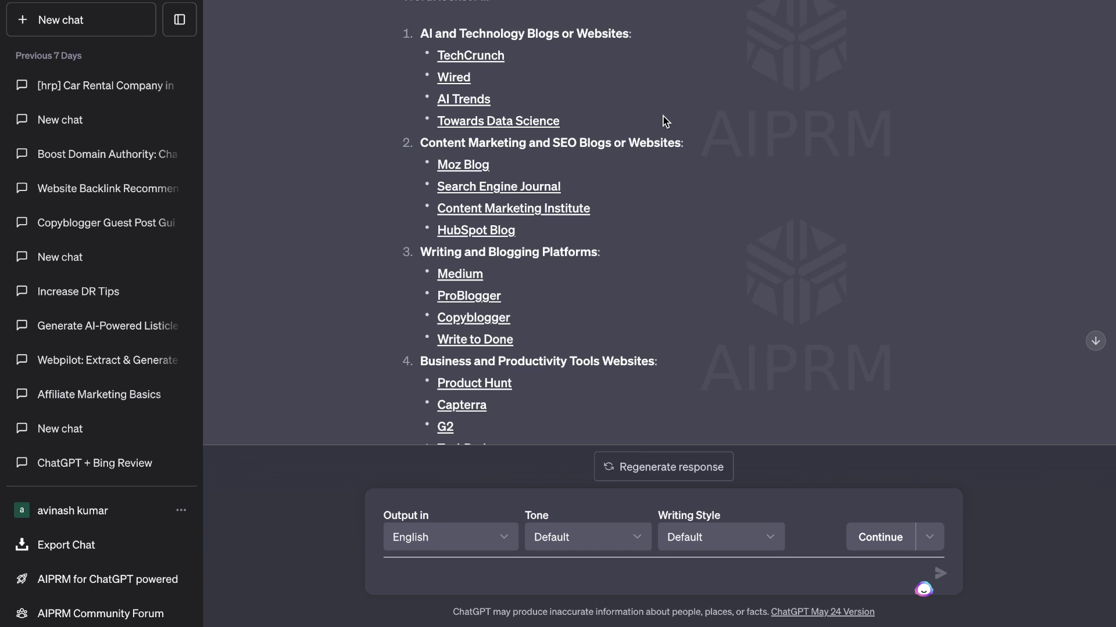
scroll(665, 122, "up", 10)
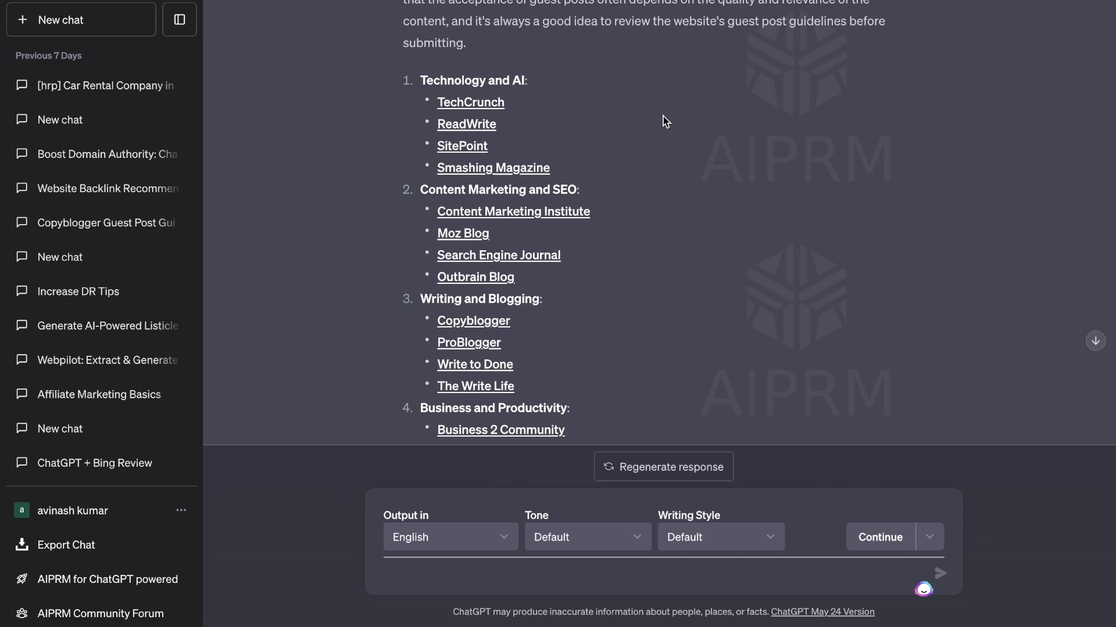
scroll(648, 220, "down", 7)
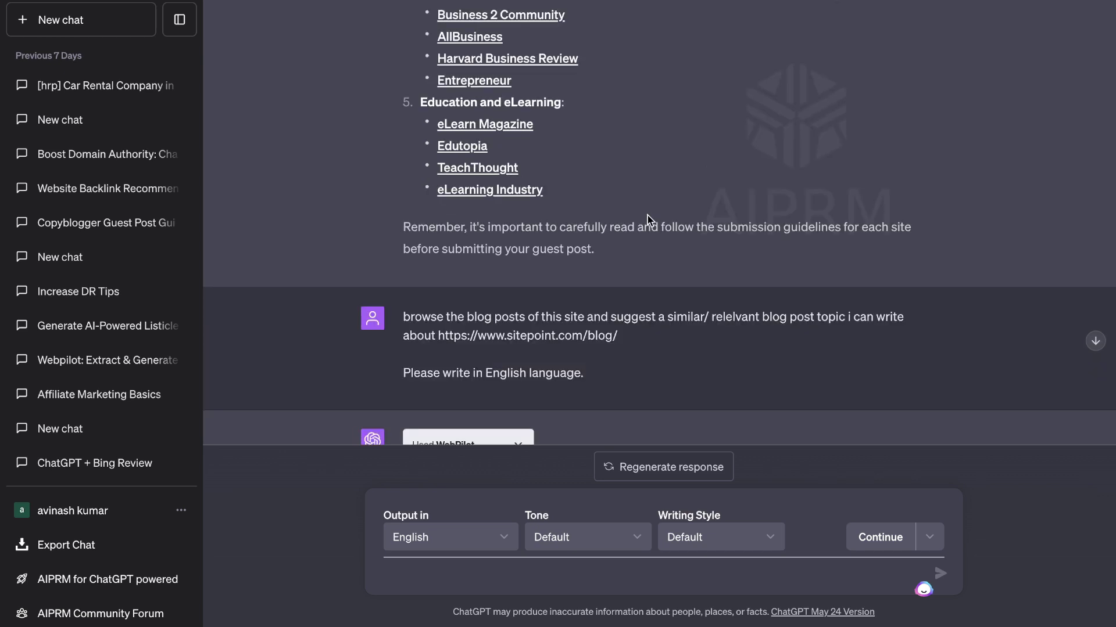
scroll(648, 219, "down", 1)
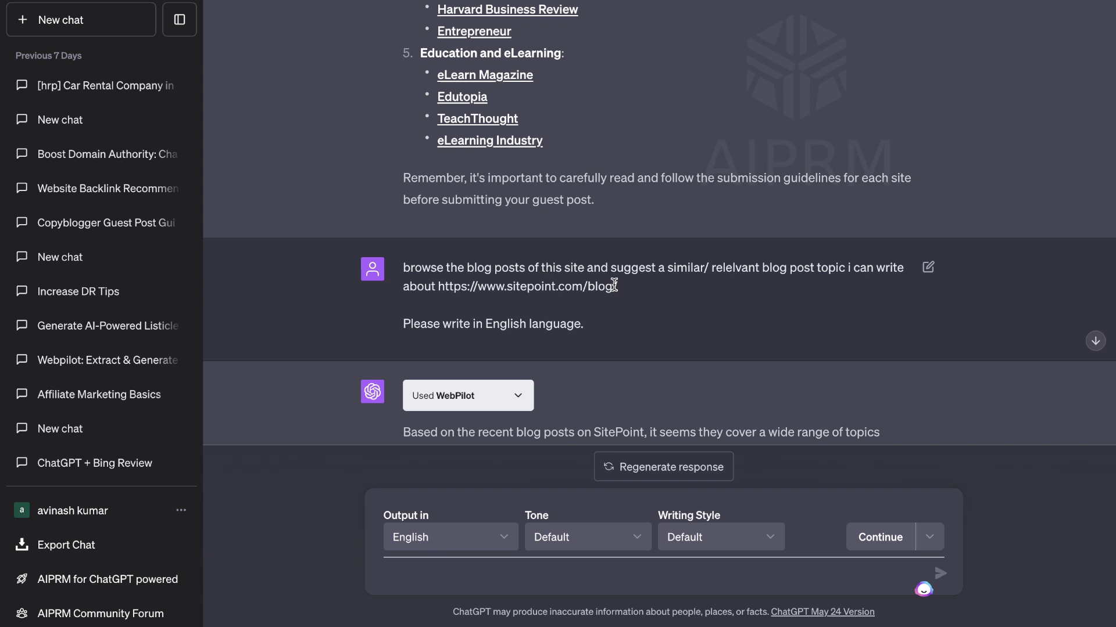
scroll(628, 296, "down", 1)
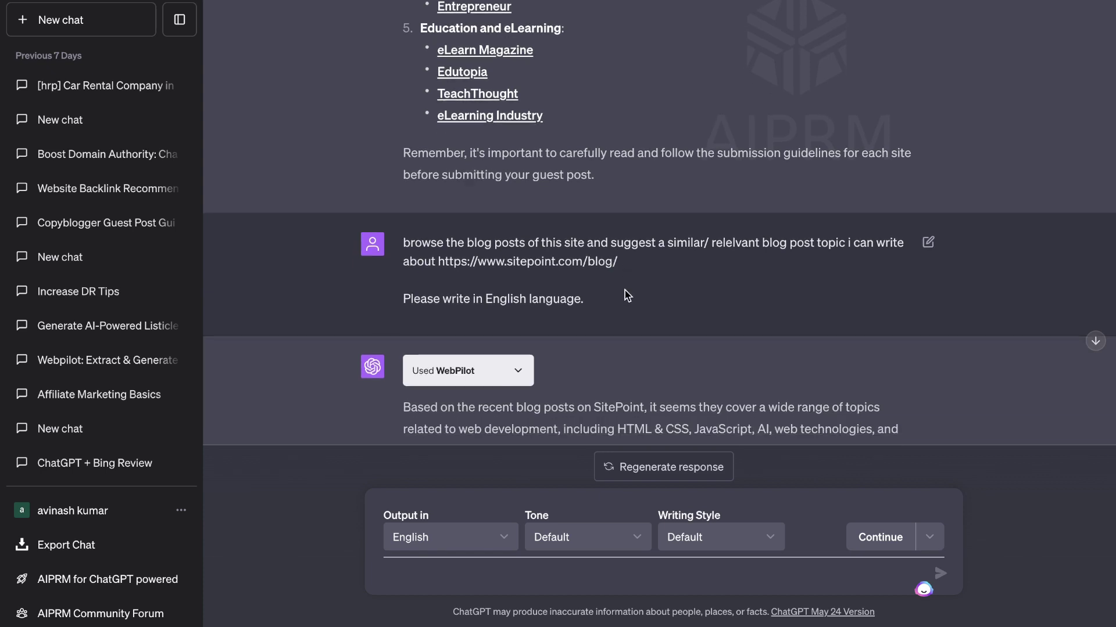
left_click_drag(436, 261, 623, 264)
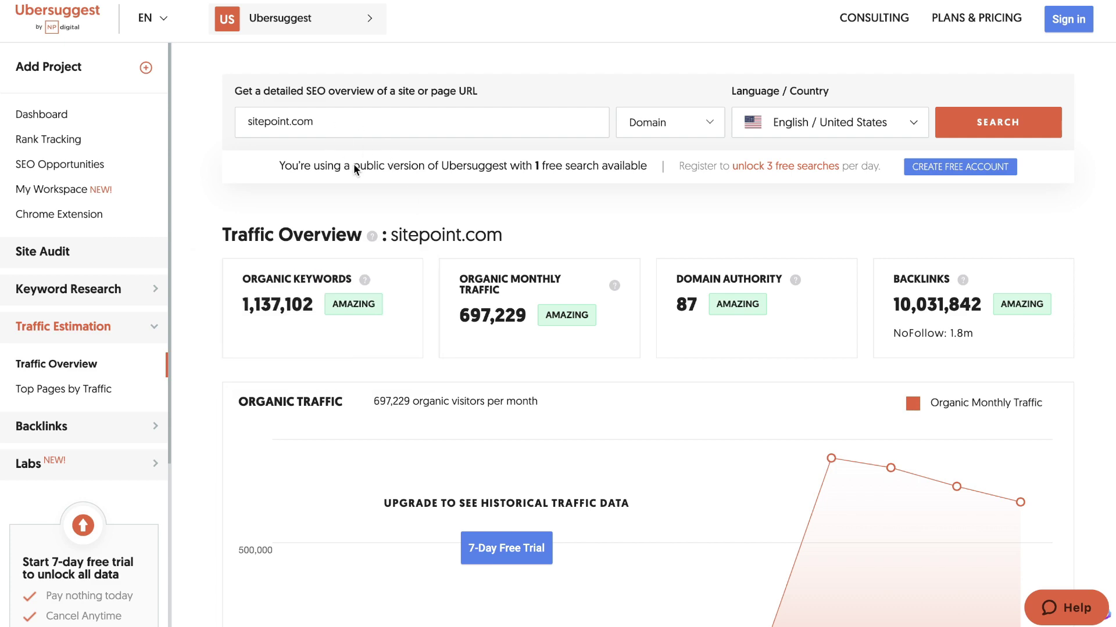
Open the 'How to Remove Background in Photoshop' article from Ubersuggest's Top SEO Pages for sitepoint.com
scroll(387, 206, "down", 15)
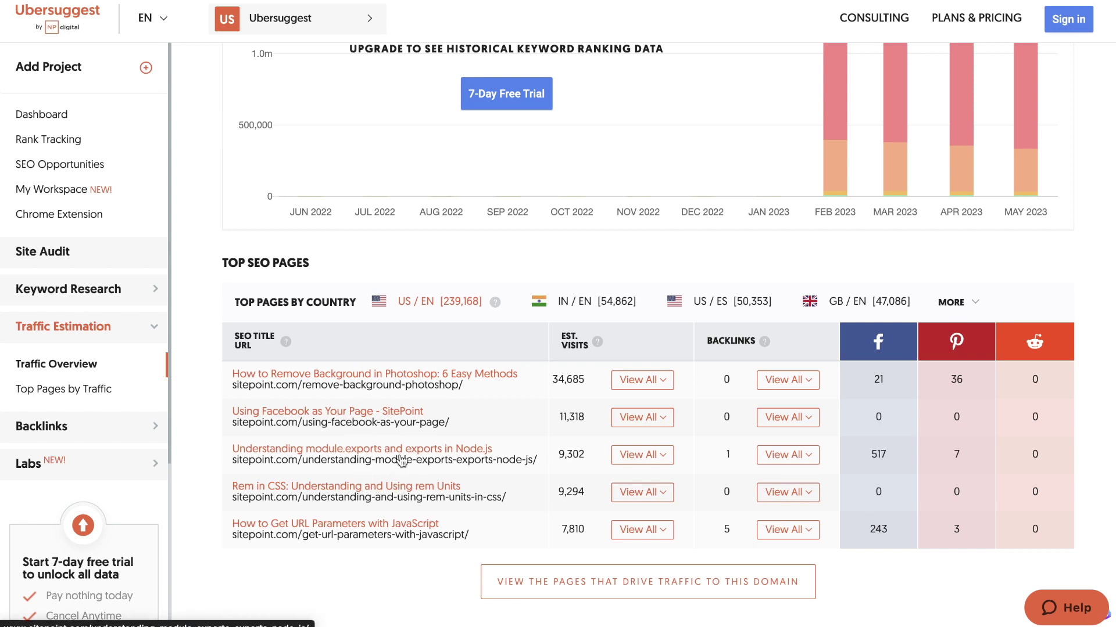
scroll(425, 434, "down", 1)
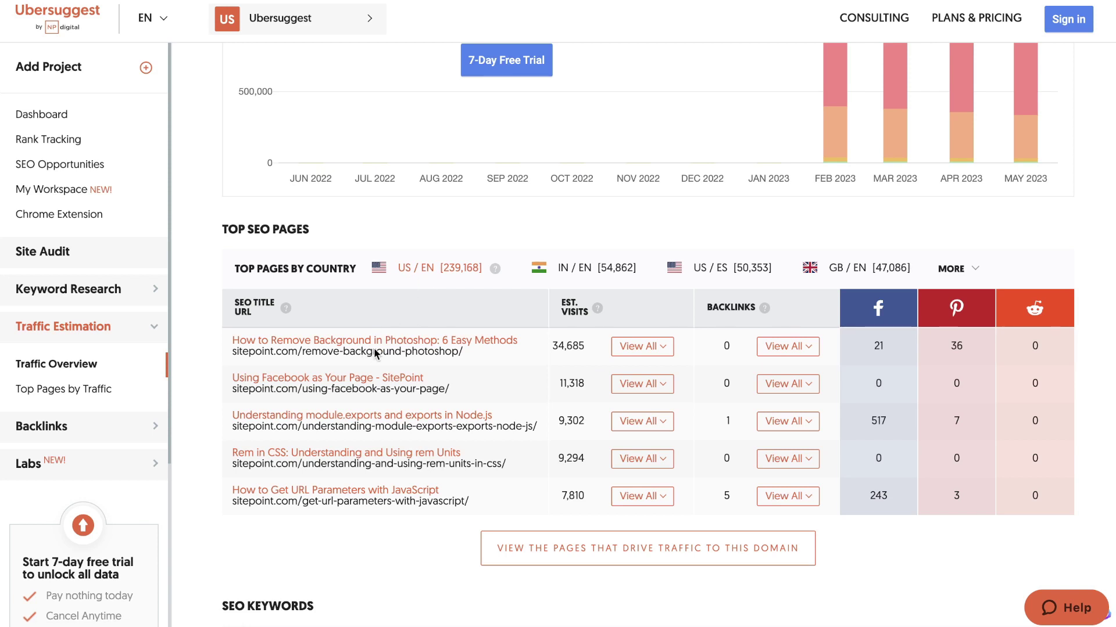
left_click(417, 348)
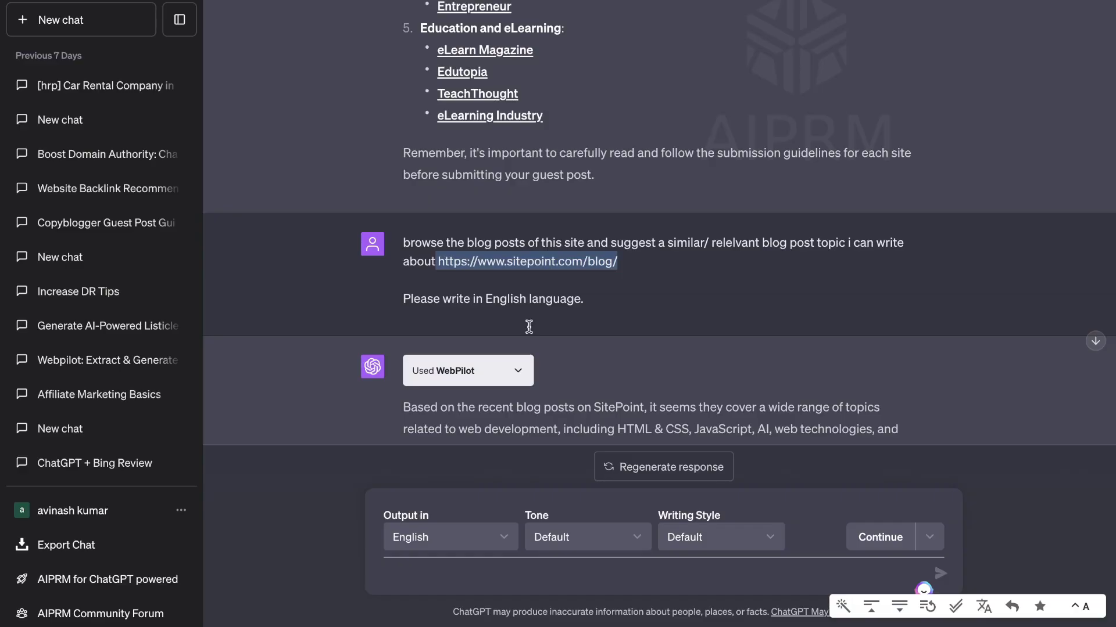
Scroll down through SitePoint's Photoshop background-removal article
scroll(528, 323, "down", 12)
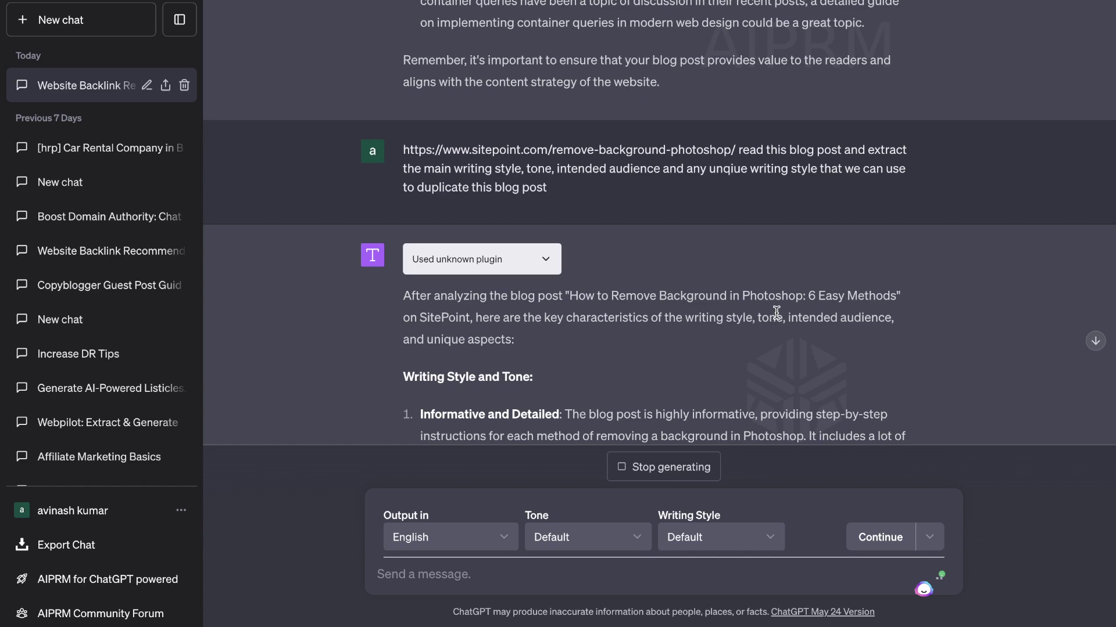
Review the finished style analysis and select it from the Writing Style and Tone section onward
scroll(776, 312, "down", 5)
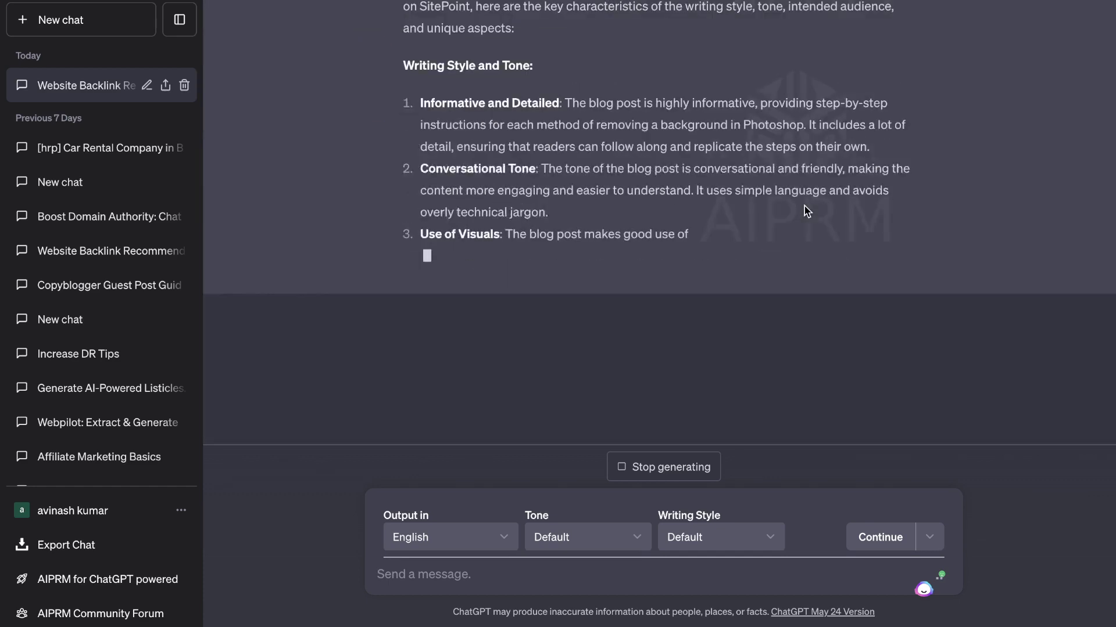
scroll(571, 196, "up", 4)
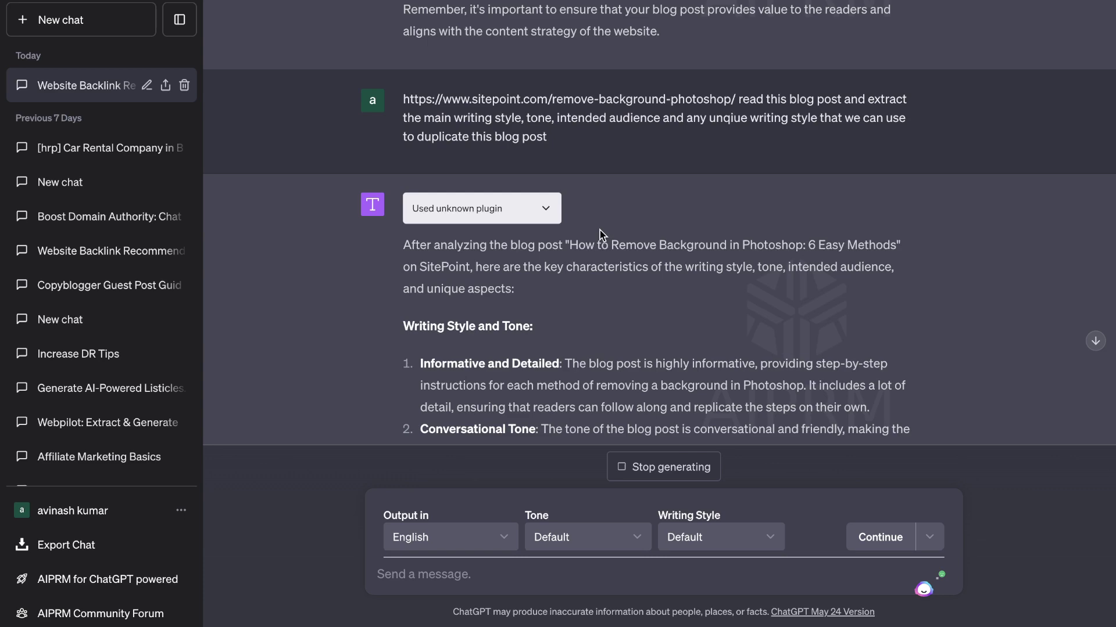
scroll(595, 190, "down", 4)
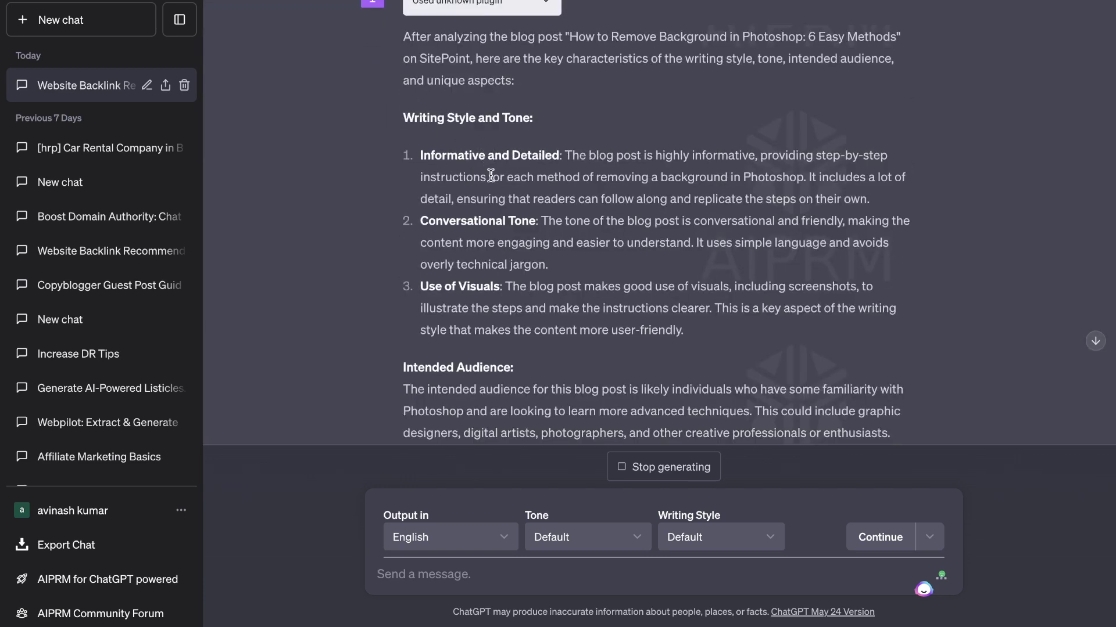
scroll(522, 201, "down", 1)
scroll(523, 200, "down", 3)
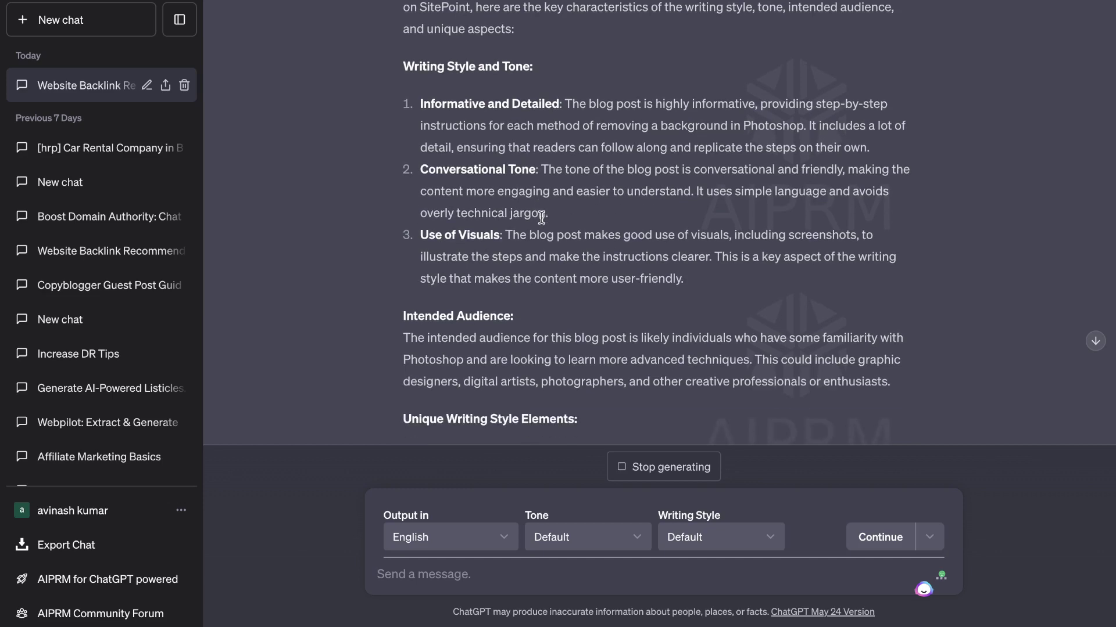
scroll(563, 281, "down", 2)
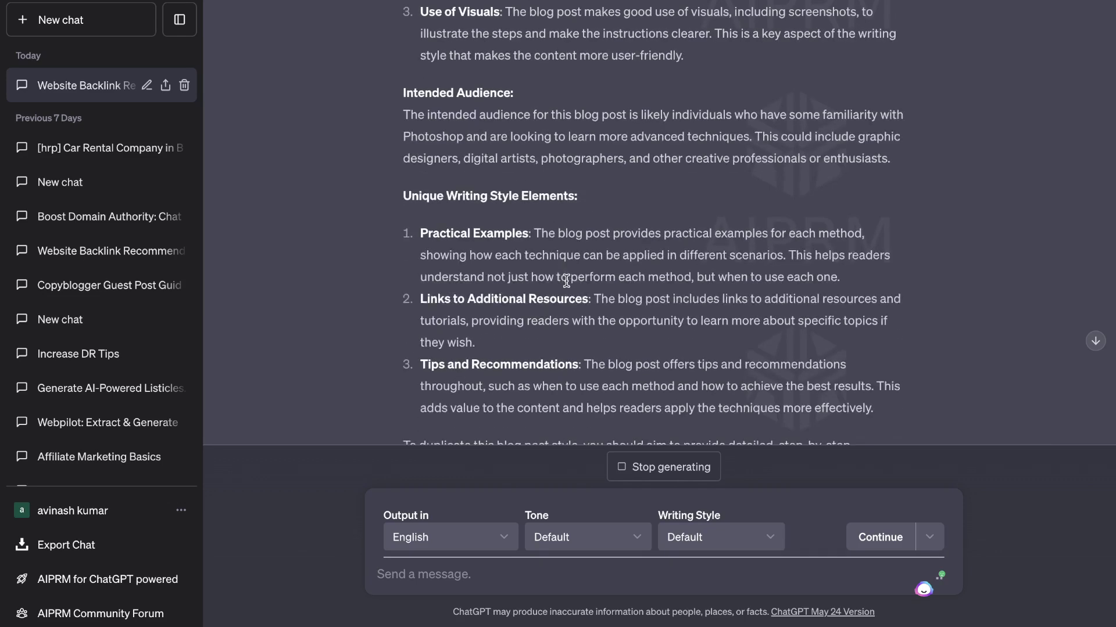
scroll(540, 301, "down", 5)
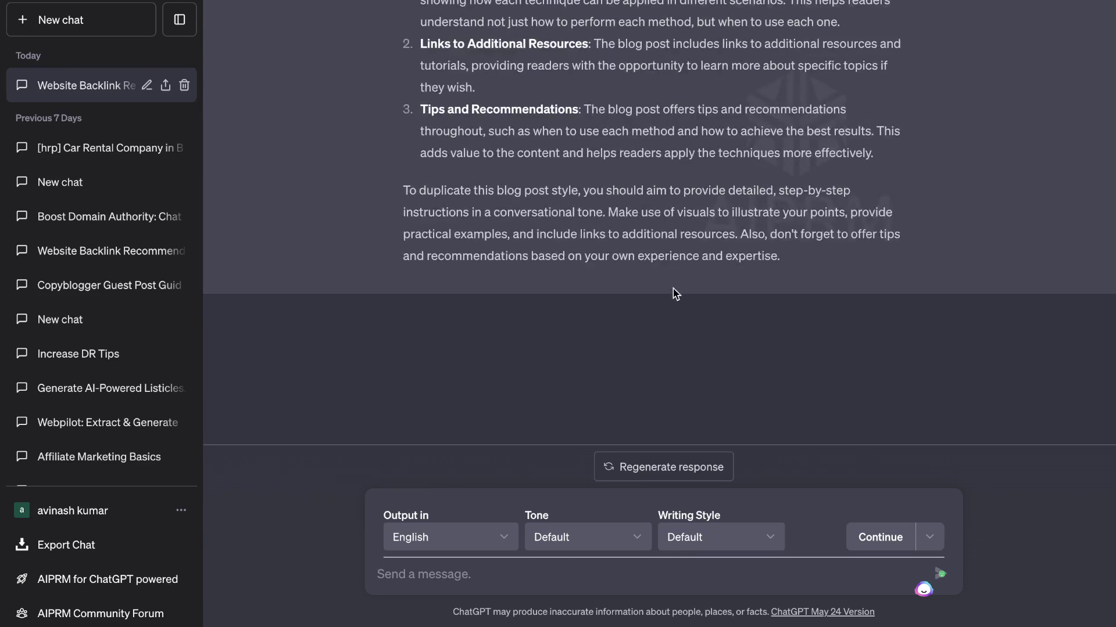
scroll(628, 238, "up", 1)
scroll(618, 271, "up", 1)
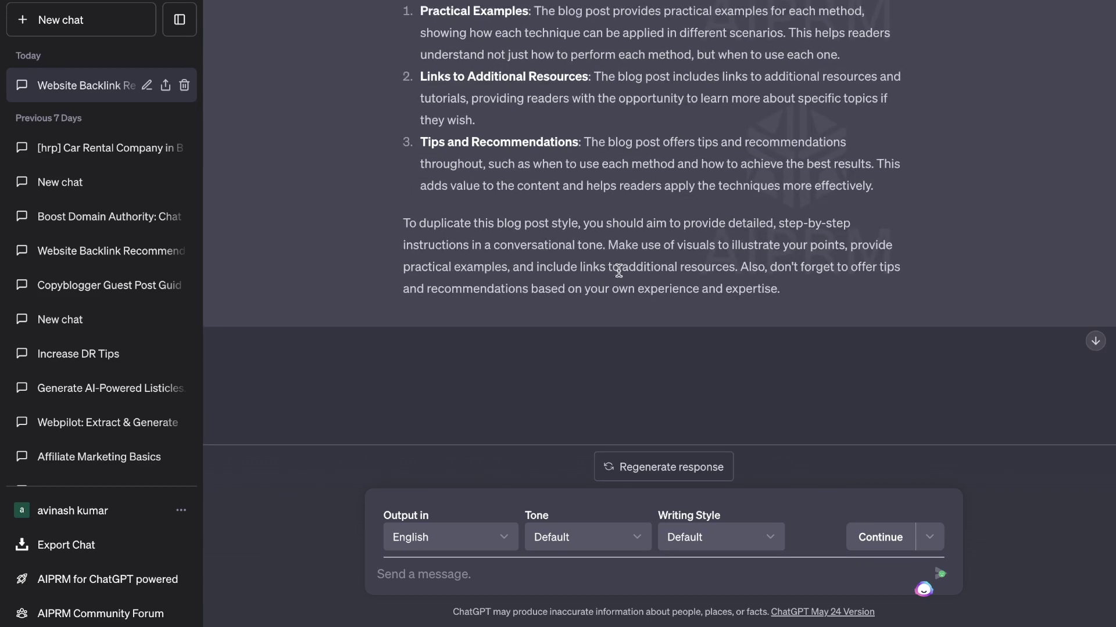
scroll(794, 220, "up", 1)
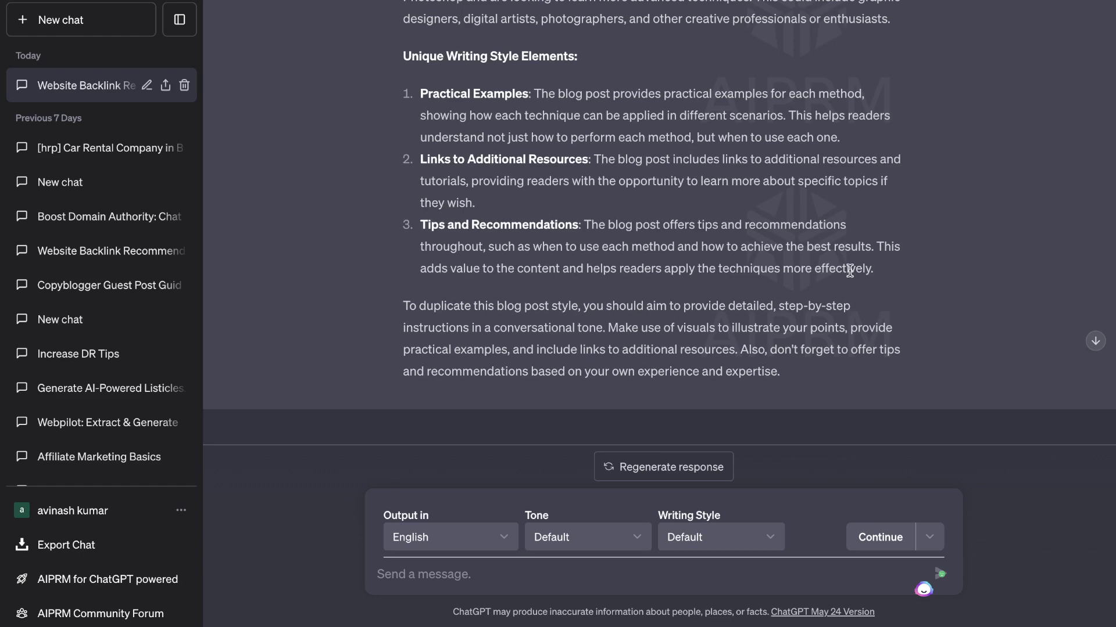
left_click_drag(876, 270, 395, 155)
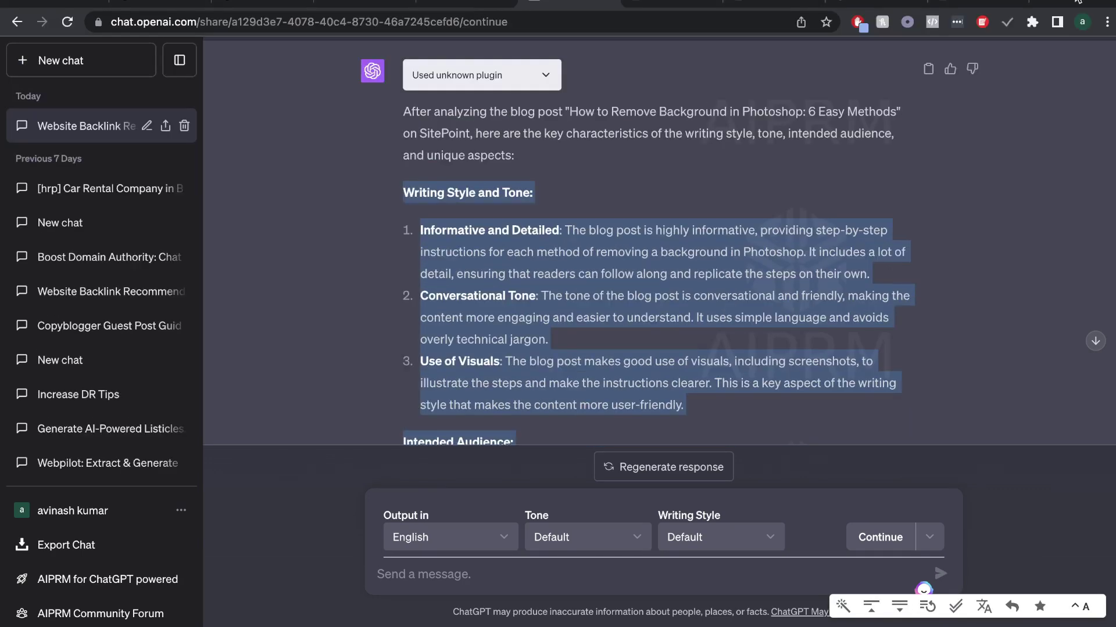
Open the OpenAI Playground in a new tab and paste the style analysis into the system message
left_click(1052, 4)
type("p")
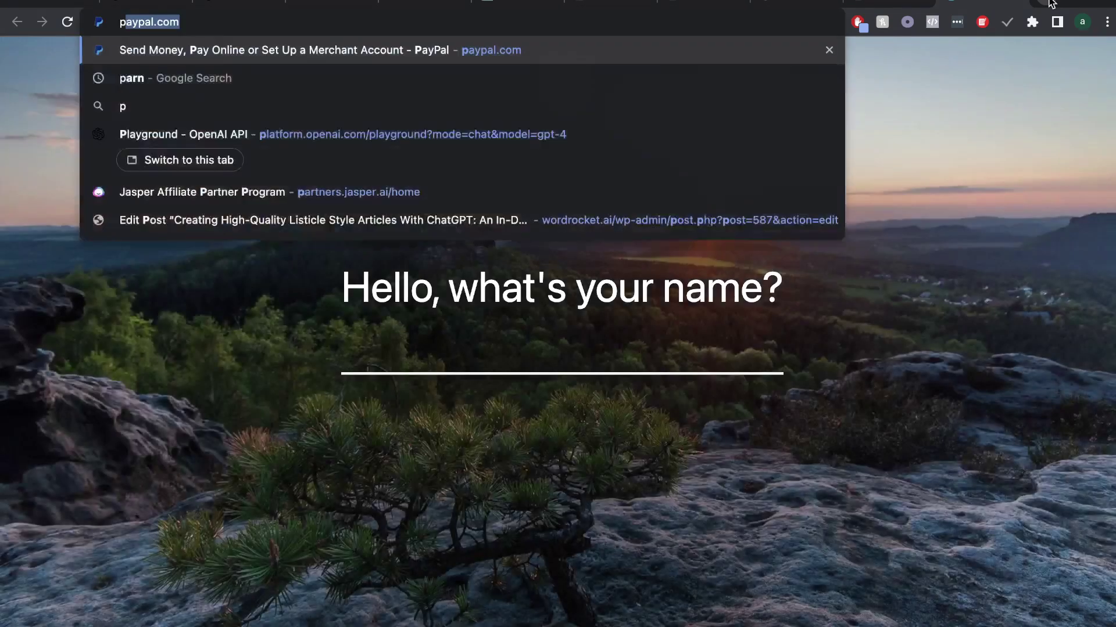
type("l")
key("Return")
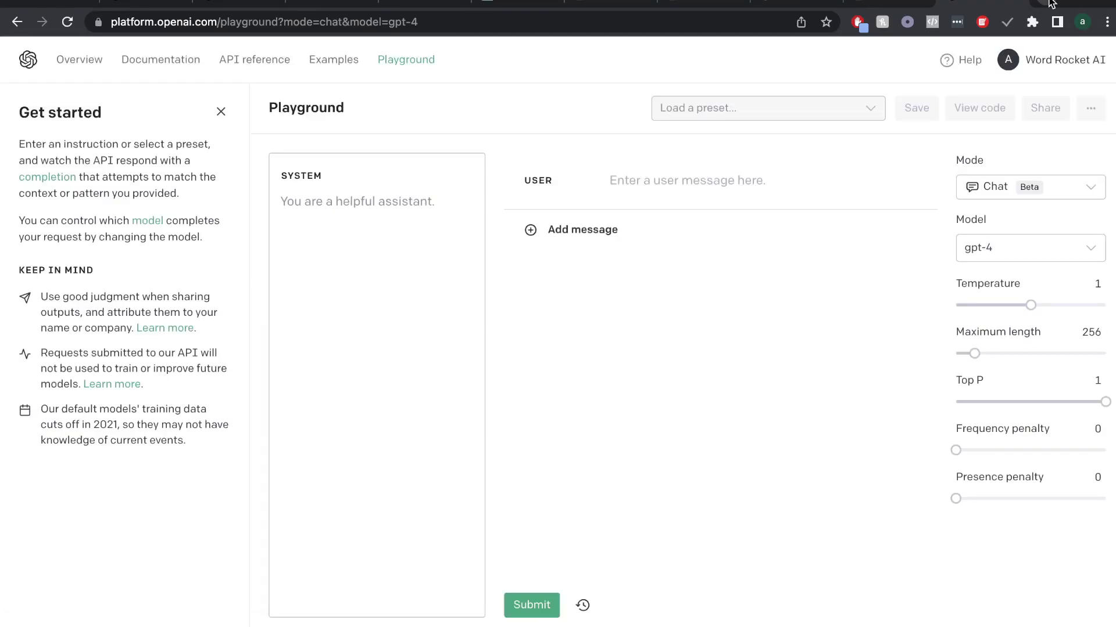
left_click(376, 219)
type("Practical Examples: The blog post provides practical examples for each method, showing how each technique can be applied in different scenarios. This helps readers understand not just how to perform each method, but when to use each one.  Links to Additional Resources: The blog post includes links to additional resources and tutorials, providing readers with the opportunity to learn more about specific topics if they wish.  Tips and Recommendations: The blog post offers tips and recommendations throughout, such as when to use each method and how to achieve the best results. This adds value to the content and helps readers apply the techniques more effectively.")
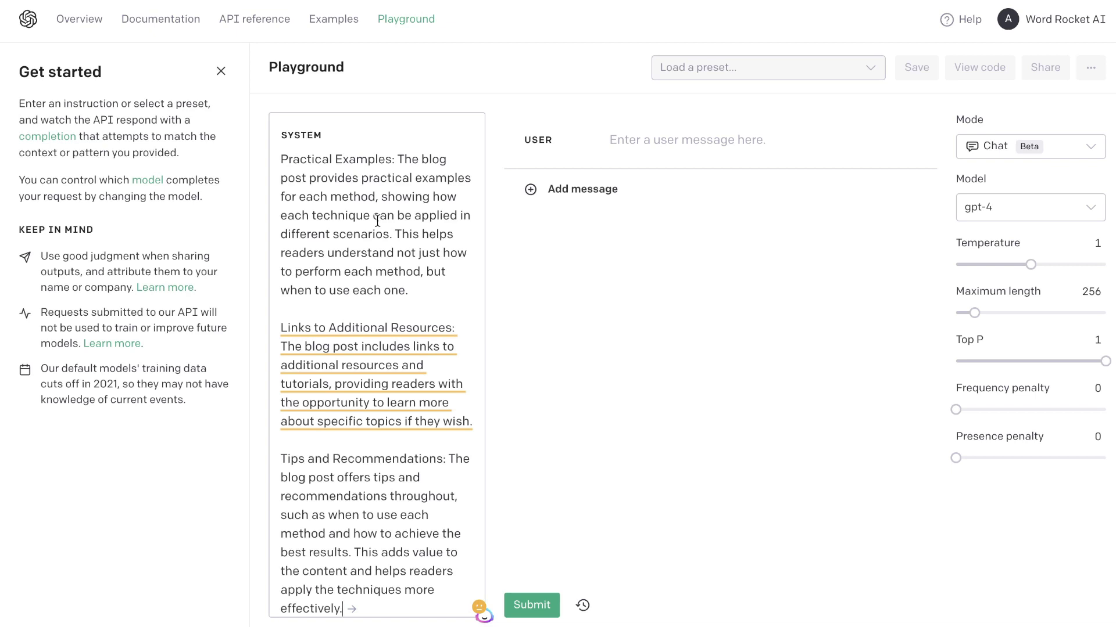
Add the expert guest-post writer persona sentence above the Writing Style and Tone heading
scroll(377, 221, "up", 10)
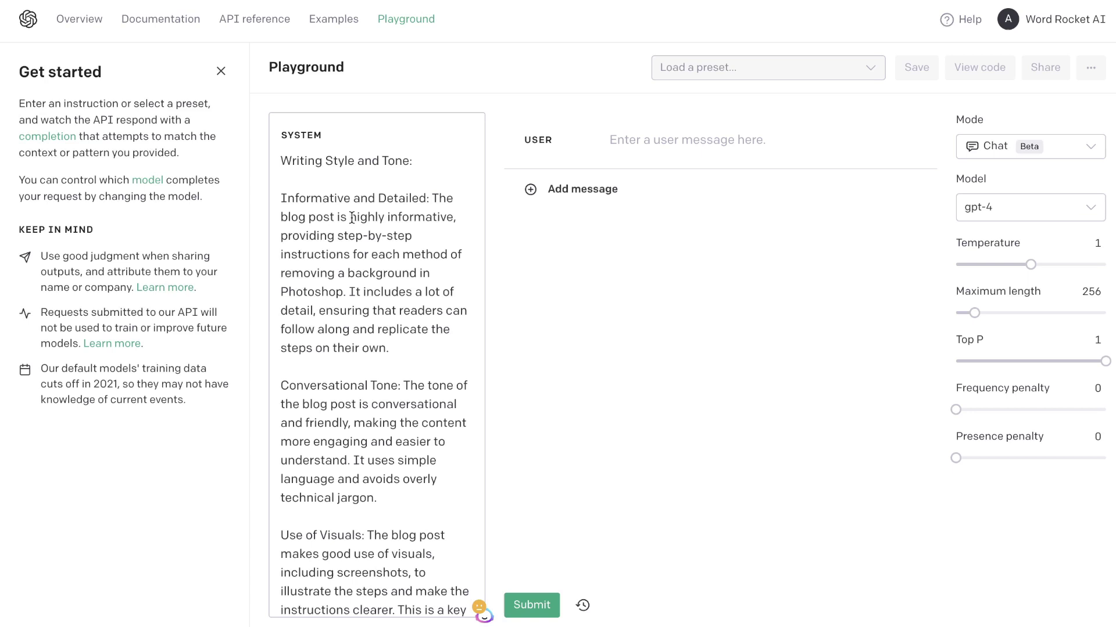
left_click(282, 161)
type("You are an expert blog post writer specilazing in writing engaging and informative guest post.")
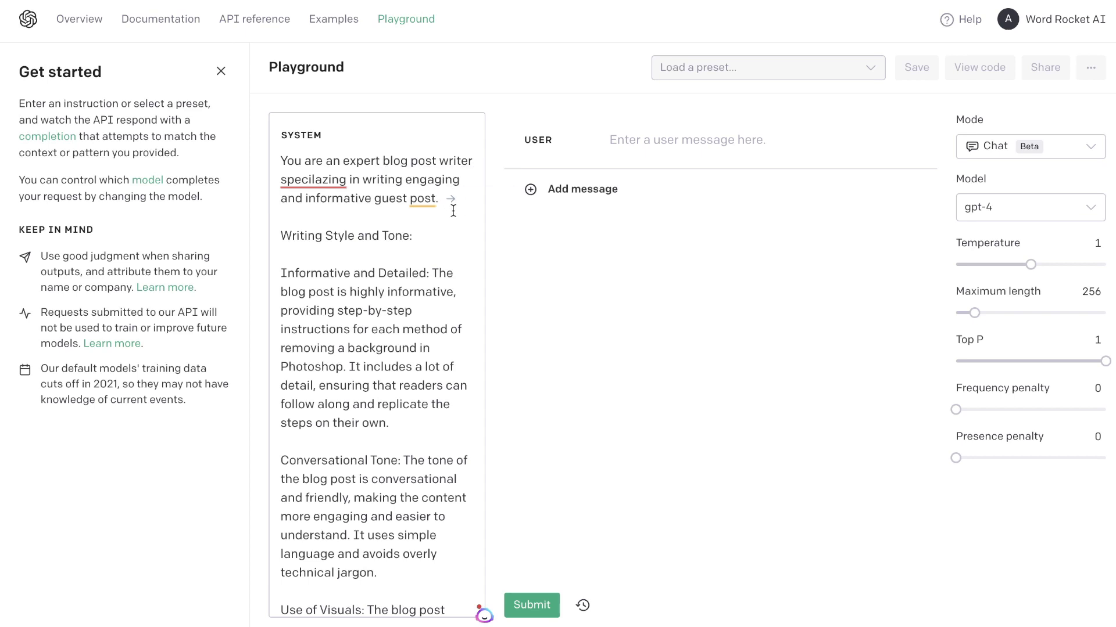
Select topic idea 2, 'Exploring the Future of CSS: What's Next for Web Designers?', in ChatGPT
scroll(556, 197, "up", 5)
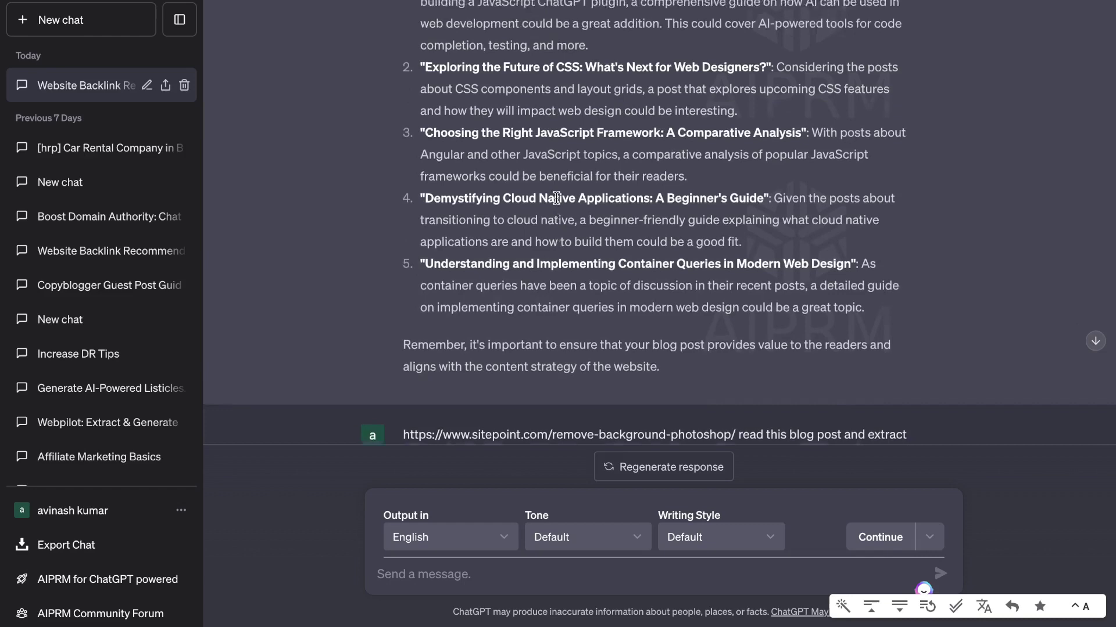
scroll(556, 197, "down", 2)
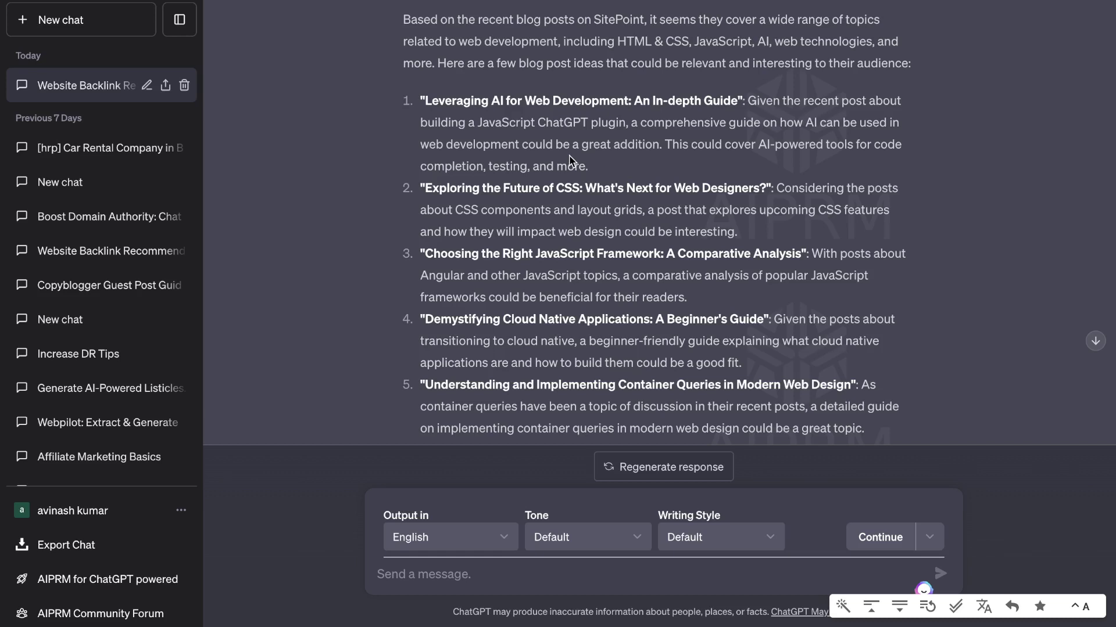
left_click_drag(737, 231, 423, 190)
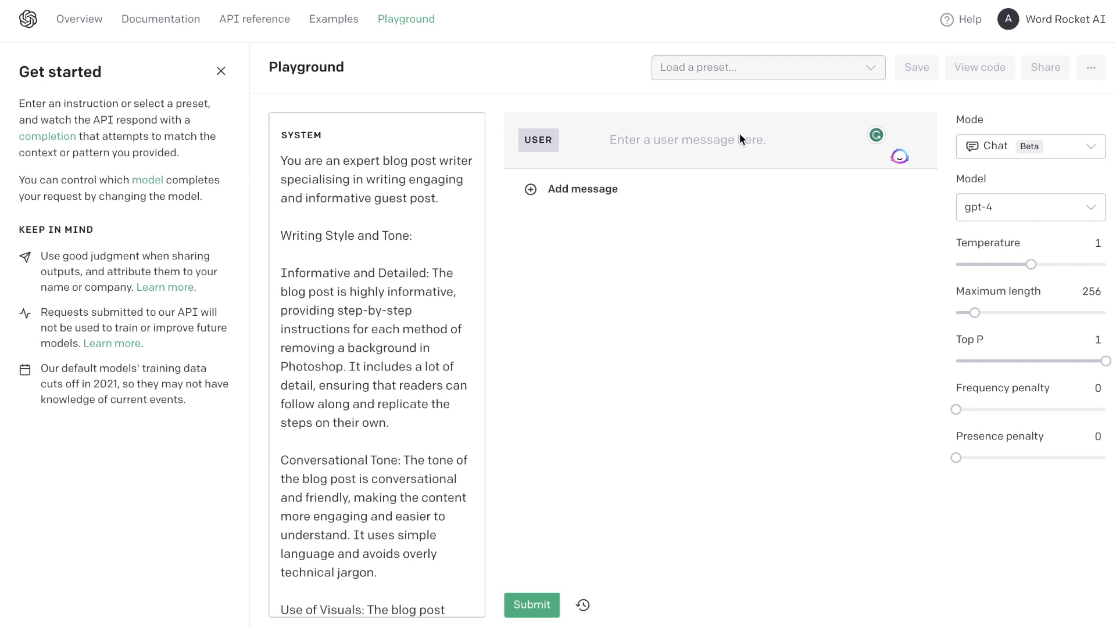
Paste the markdown outline request for the Future of CSS topic into the user message, ending with a period
left_click(683, 149)
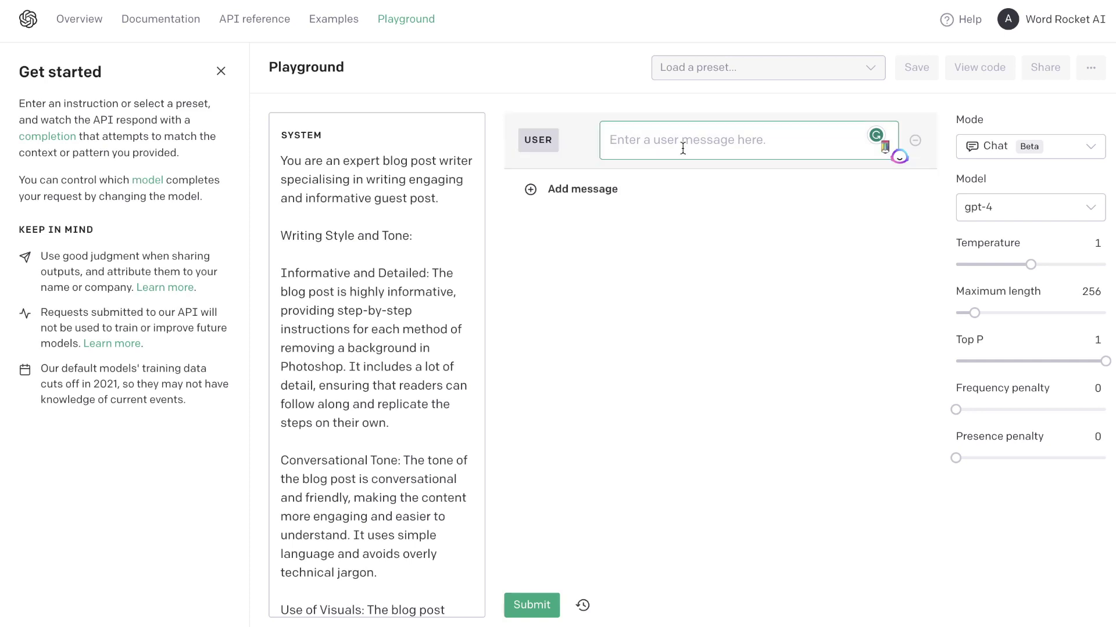
type("Your first task is to use the information in the system and the blog post topic: Exploring the Future of CSS: What's Next for Web Designers?\": Considering the posts about CSS components and layout grids, a post that explores upcoming CSS features and how they will impact web design could be interesting.  Write an indept and detailed blog post outline. Include every single question or topic a person would have and always write in markdown")
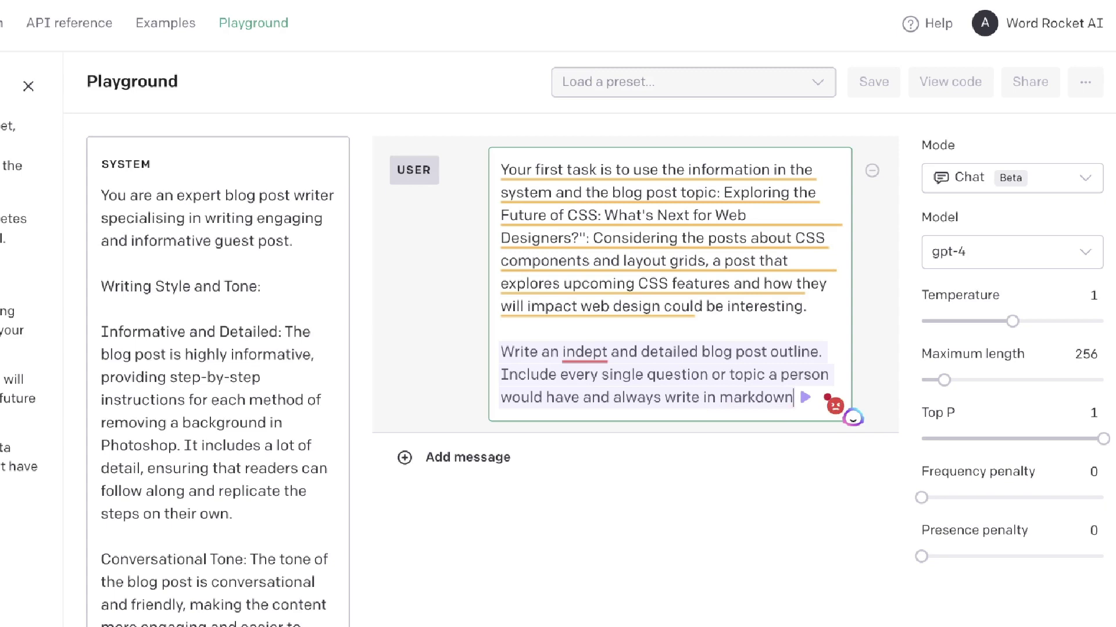
type(".")
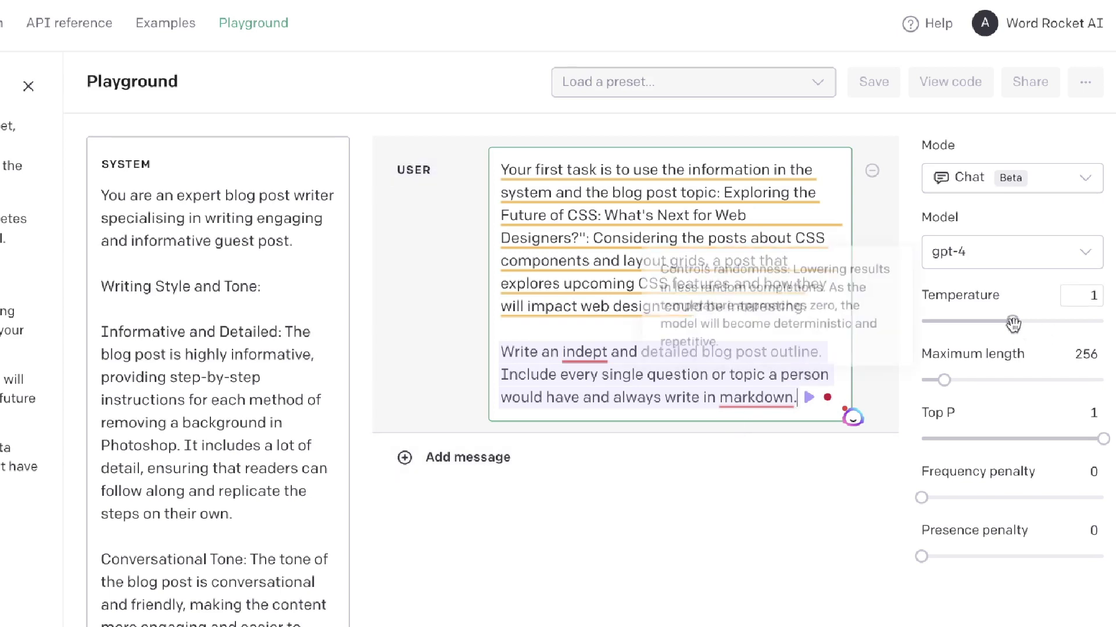
Set temperature 0.76, frequency penalty 0.1, presence penalty 0.04 and maximum length 2048
left_click_drag(1013, 321, 990, 326)
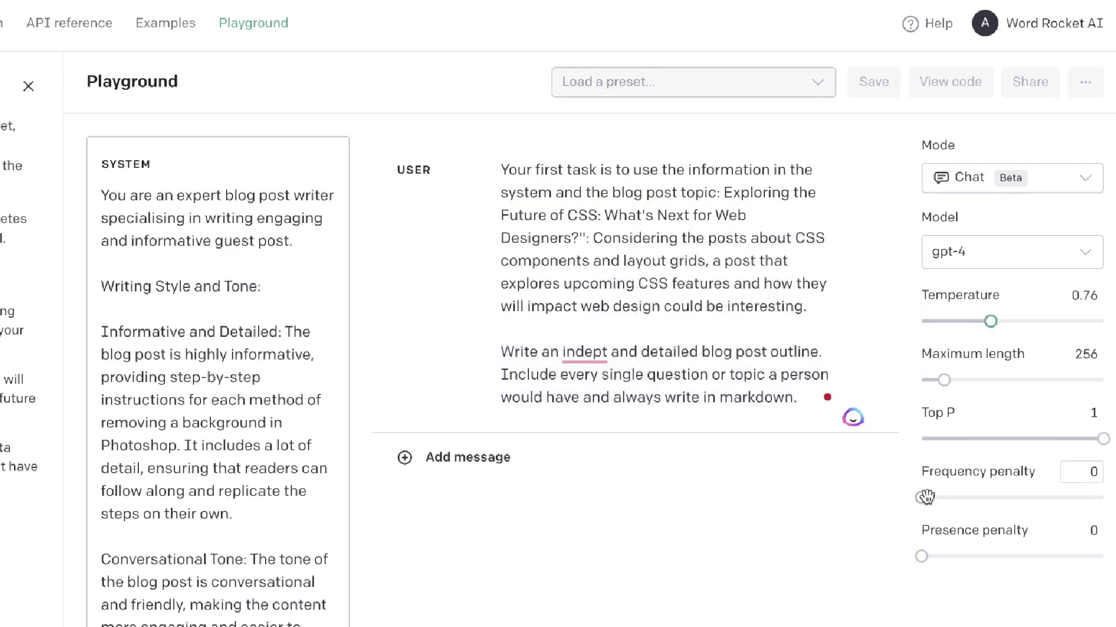
left_click_drag(921, 498, 930, 498)
left_click_drag(921, 556, 925, 557)
left_click_drag(944, 380, 1103, 380)
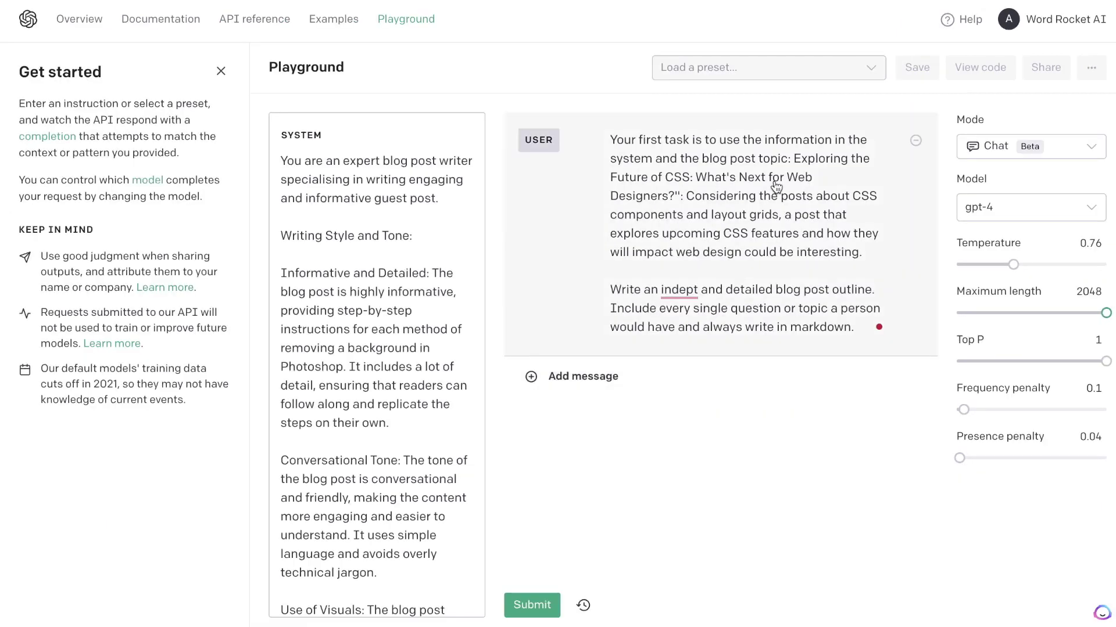
Submit the prompt so GPT-4 generates the Future of CSS outline
left_click(553, 609)
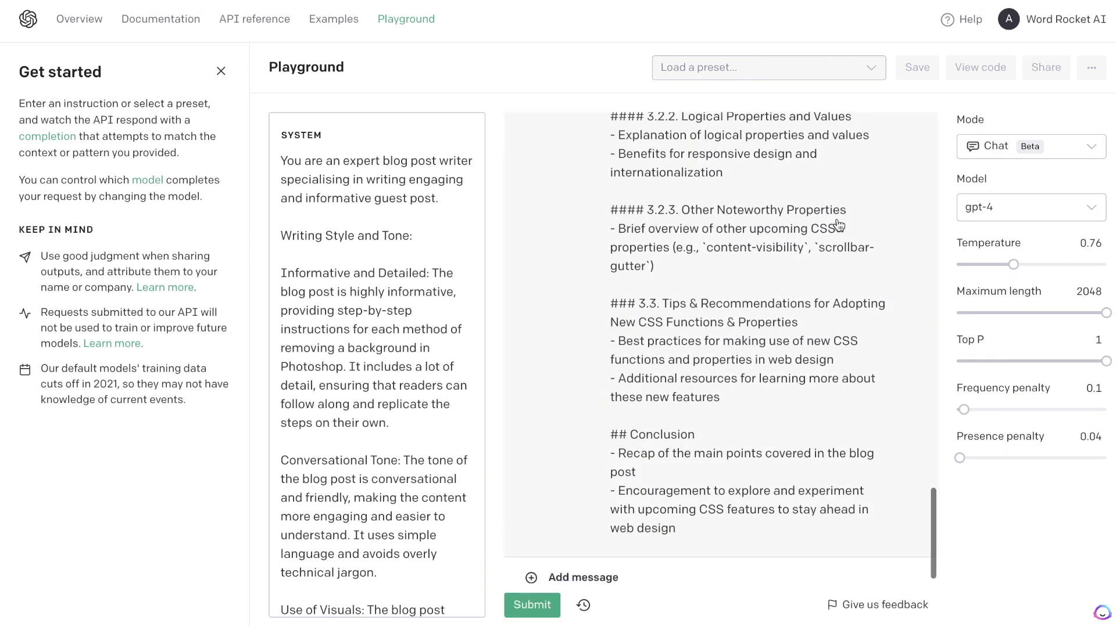
scroll(838, 225, "up", 20)
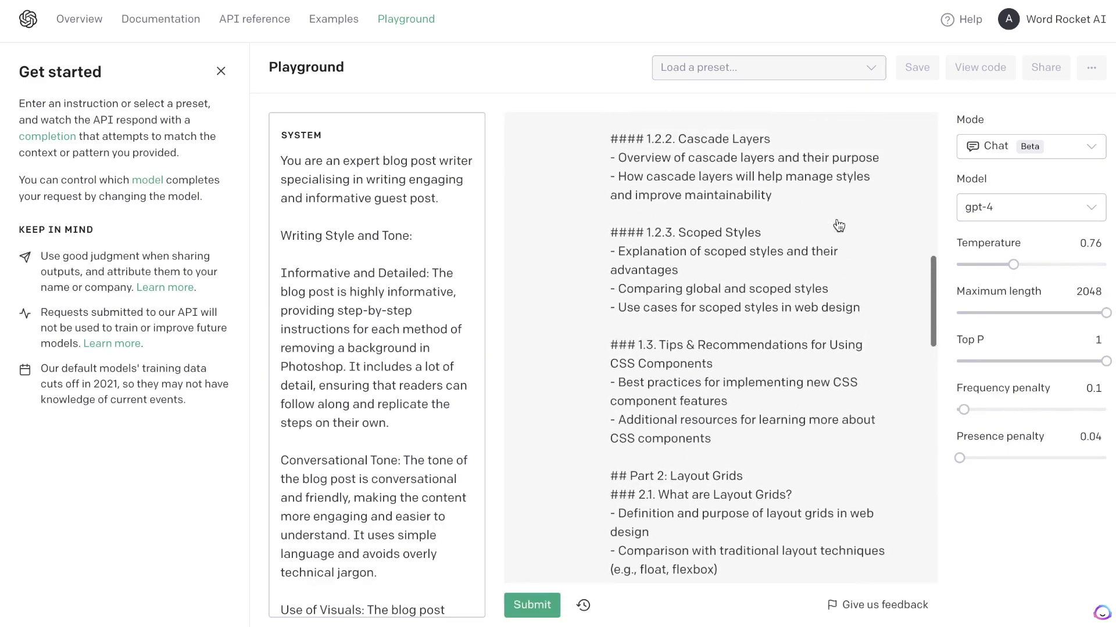
scroll(838, 225, "up", 10)
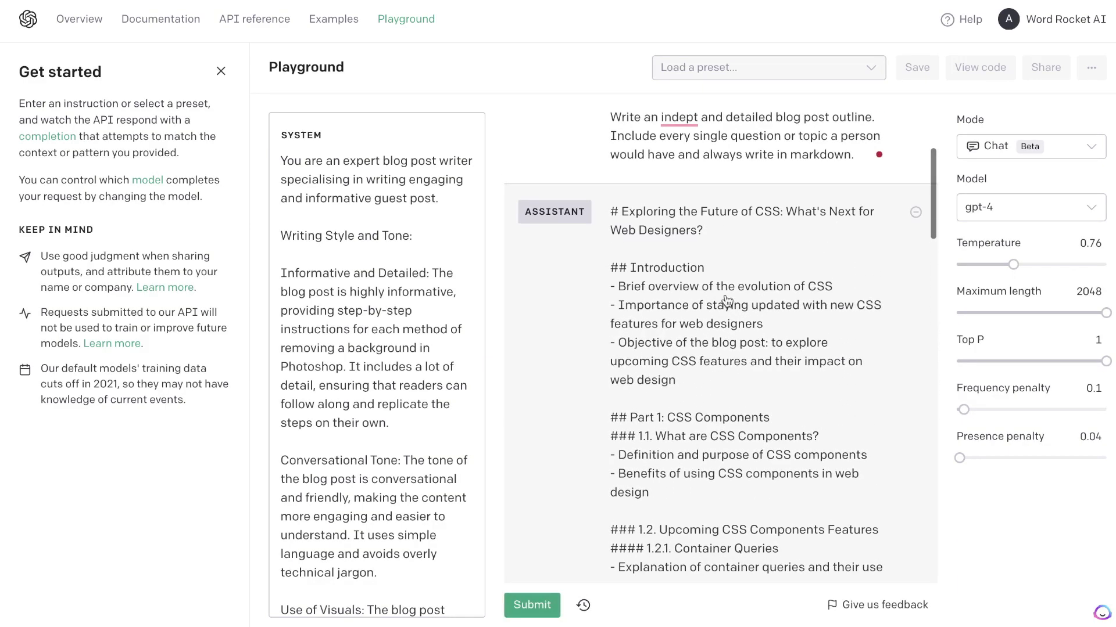
scroll(728, 347, "down", 3)
scroll(732, 347, "down", 2)
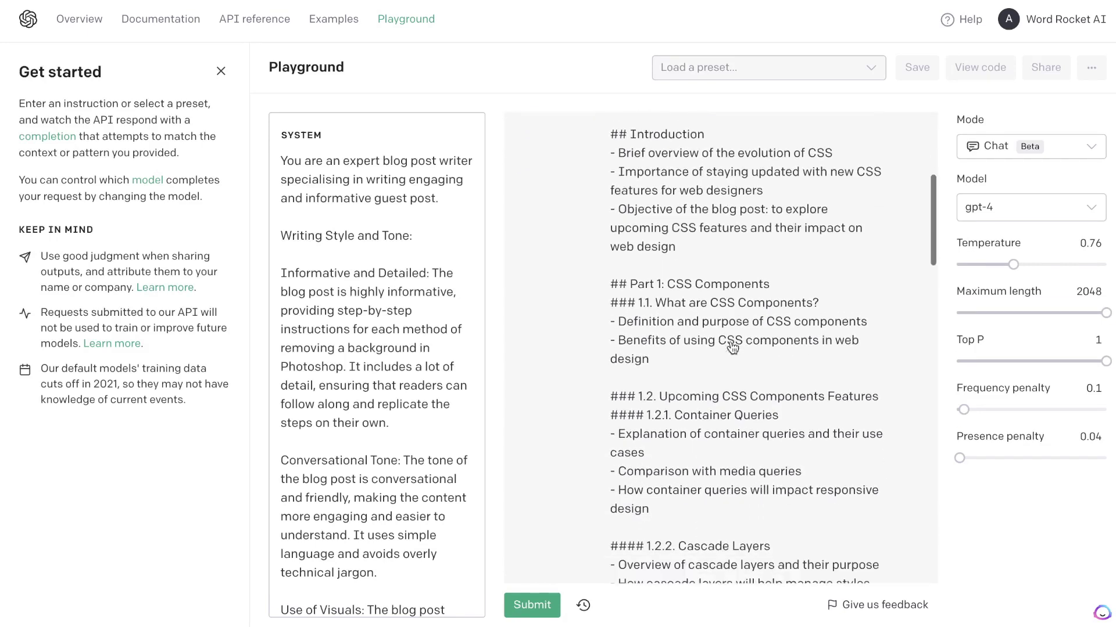
scroll(732, 347, "down", 1)
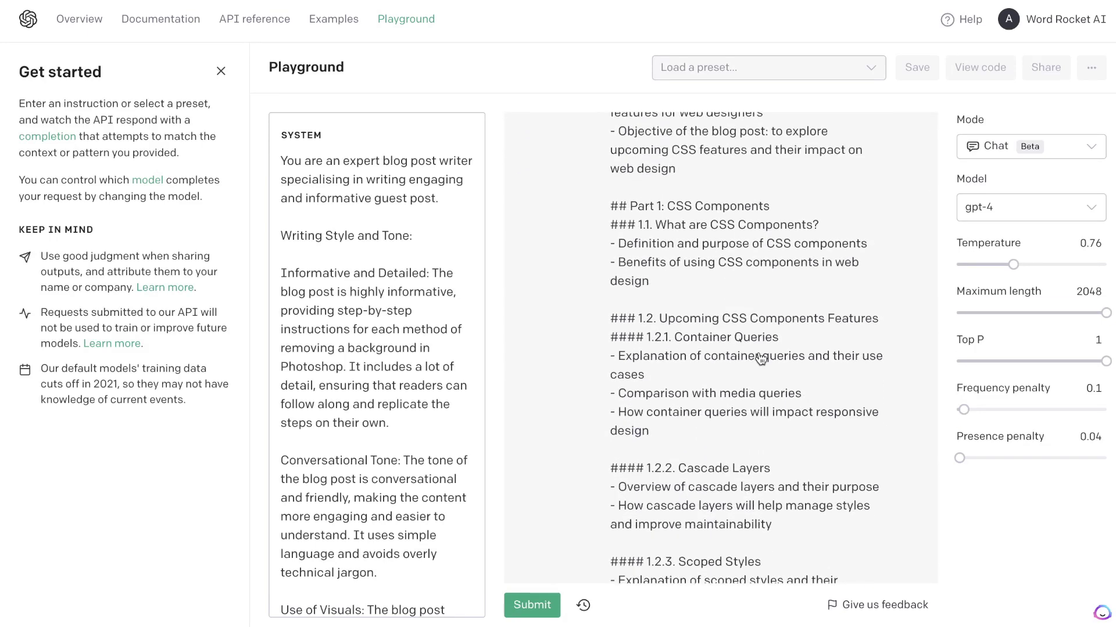
scroll(761, 359, "down", 2)
scroll(761, 358, "down", 2)
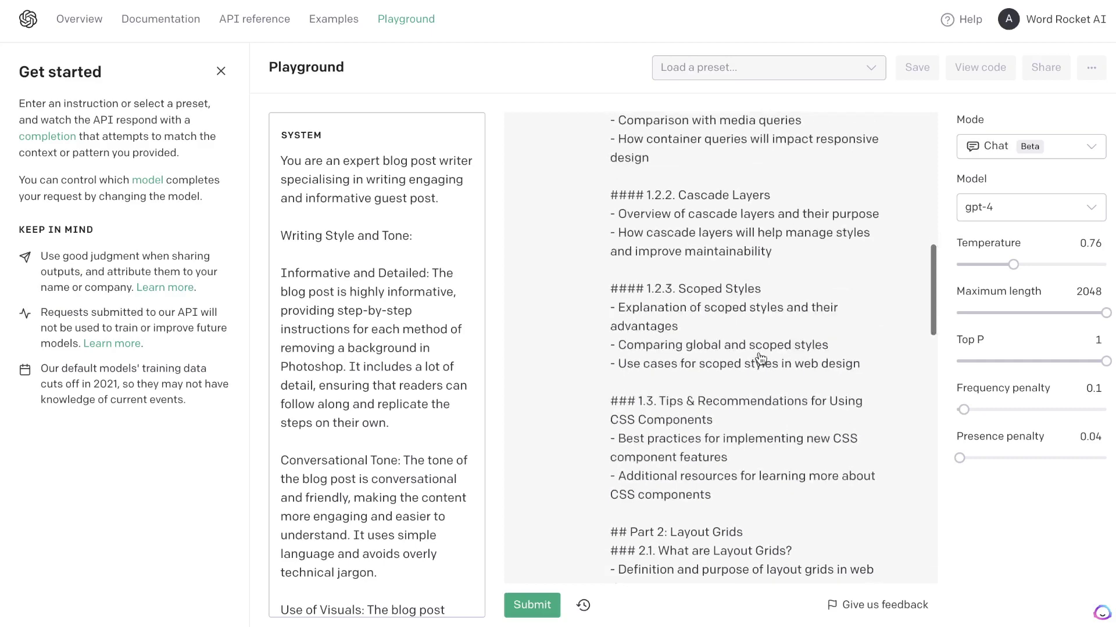
scroll(761, 358, "down", 2)
scroll(761, 359, "down", 2)
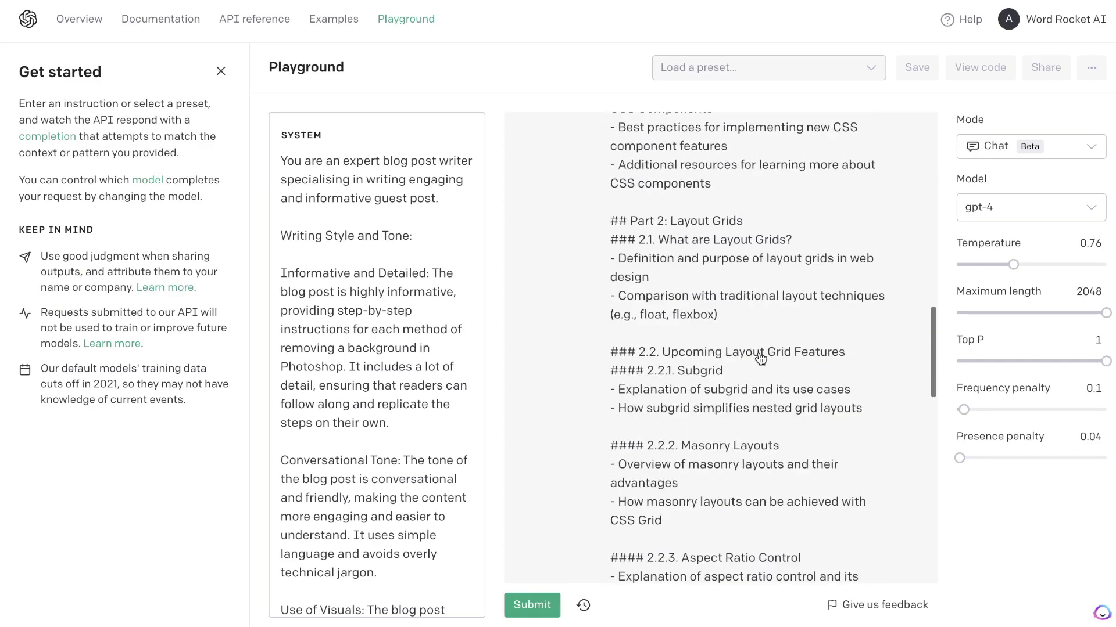
scroll(776, 397, "down", 2)
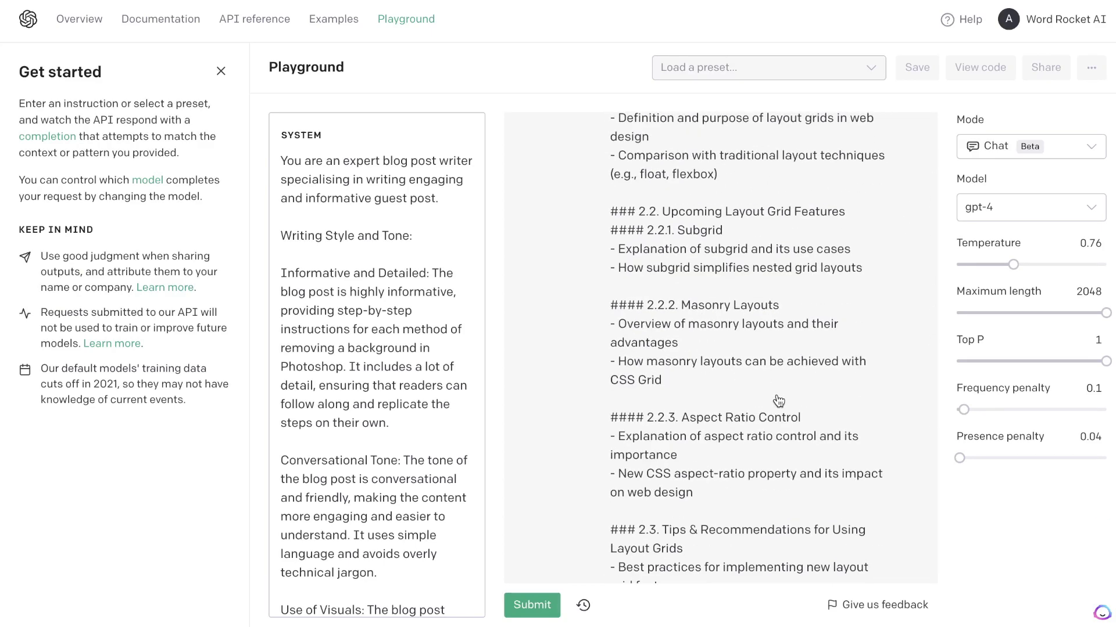
scroll(778, 401, "down", 1)
scroll(779, 400, "down", 1)
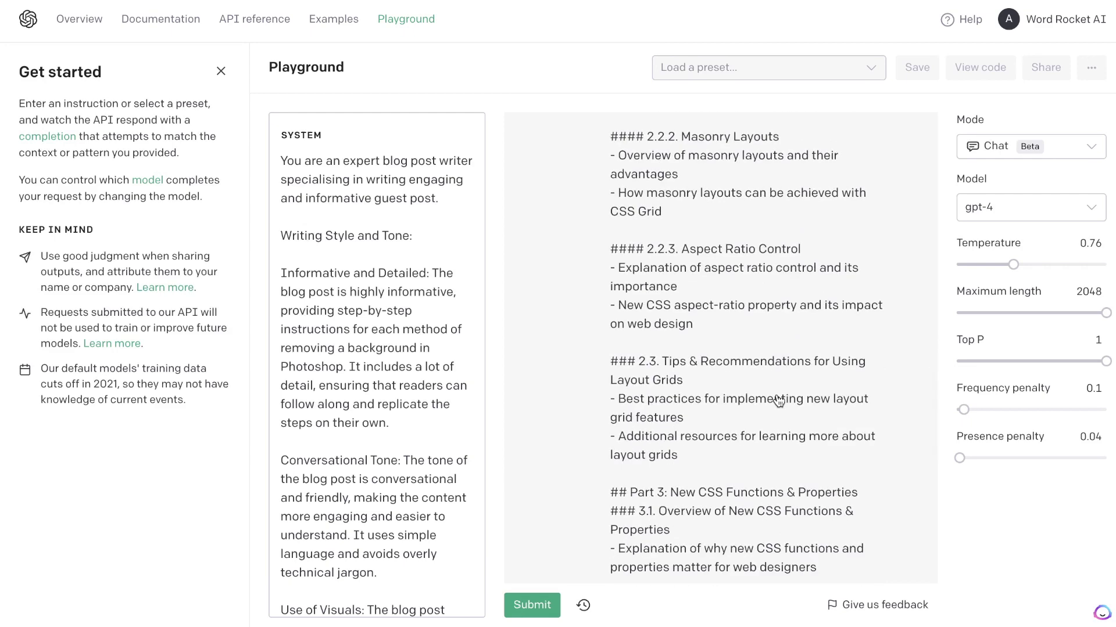
scroll(779, 401, "down", 4)
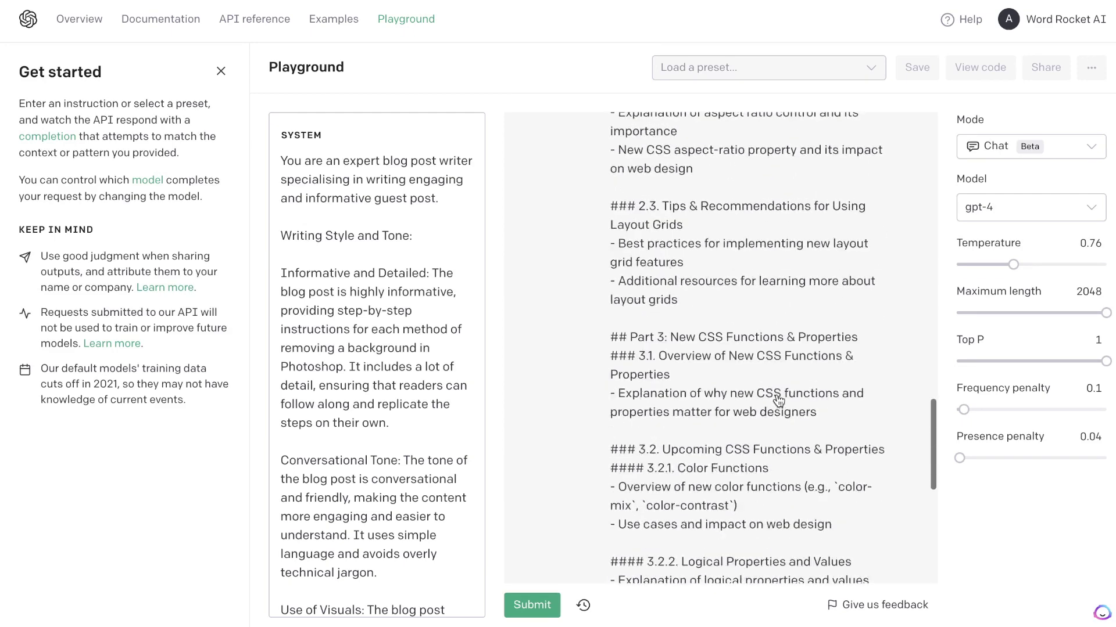
scroll(779, 401, "down", 4)
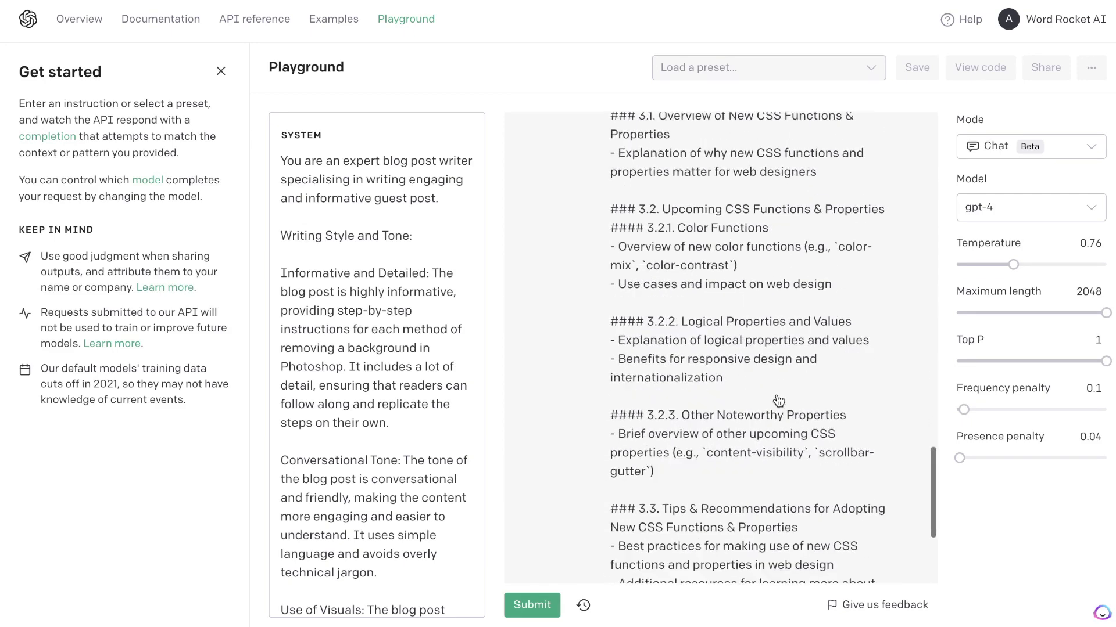
scroll(782, 444, "down", 2)
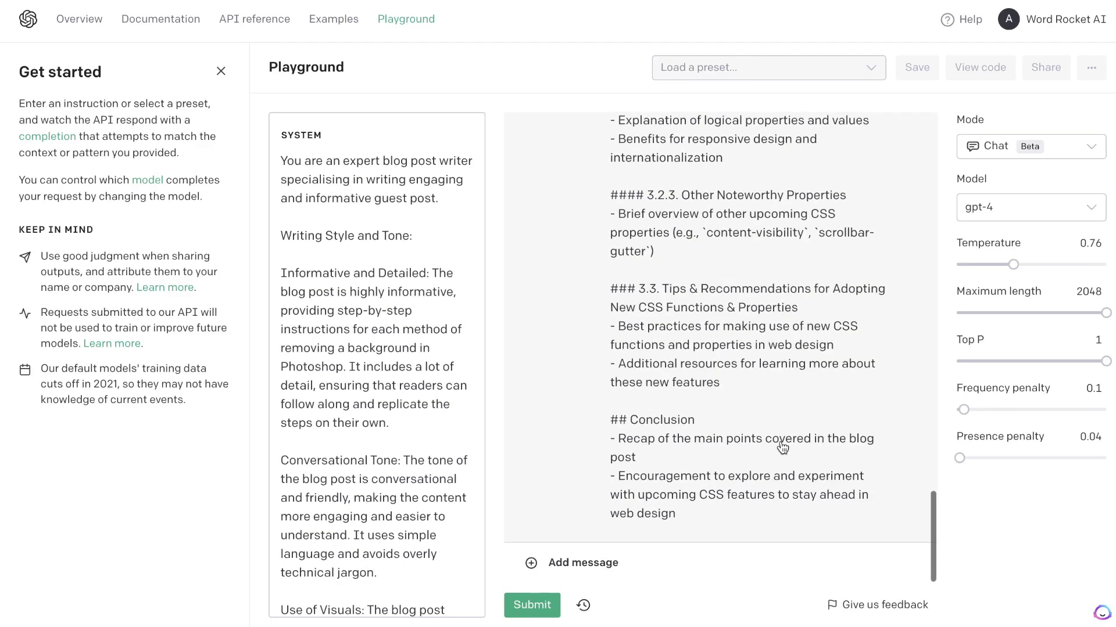
scroll(786, 389, "up", 15)
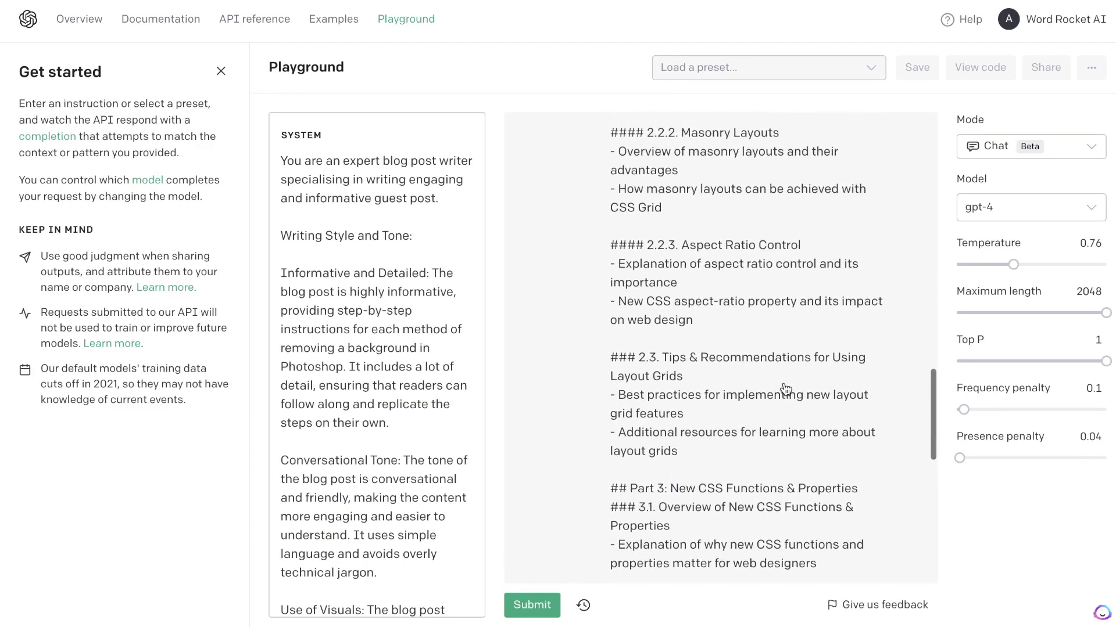
scroll(786, 389, "up", 5)
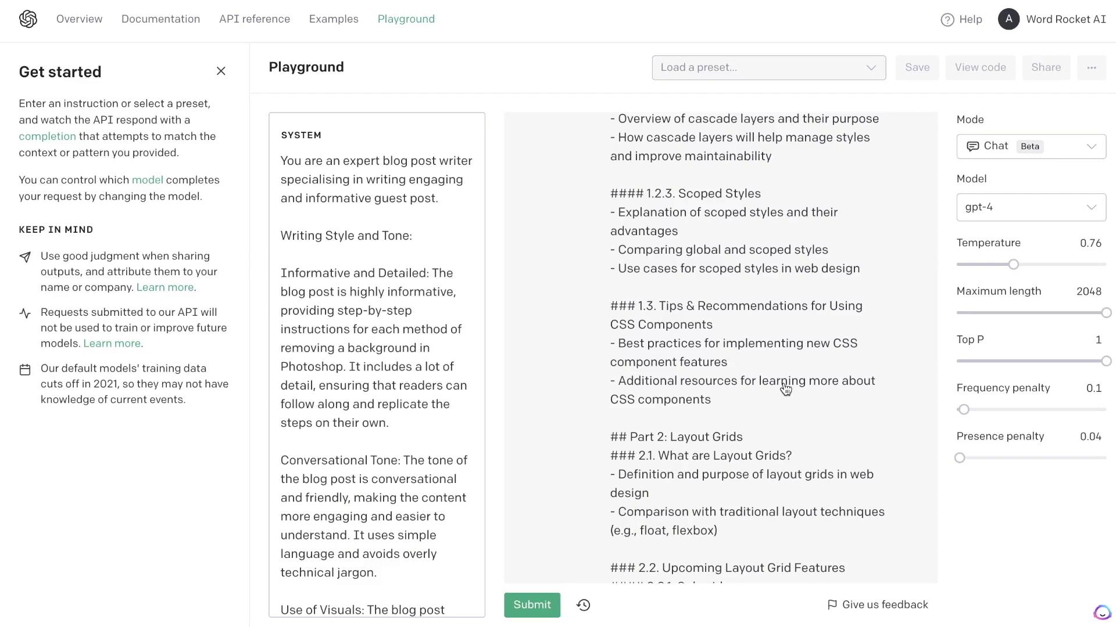
Correct 'indept' to 'in-depth' in the full-article request, then select GPT-4's generated article
scroll(785, 389, "down", 10)
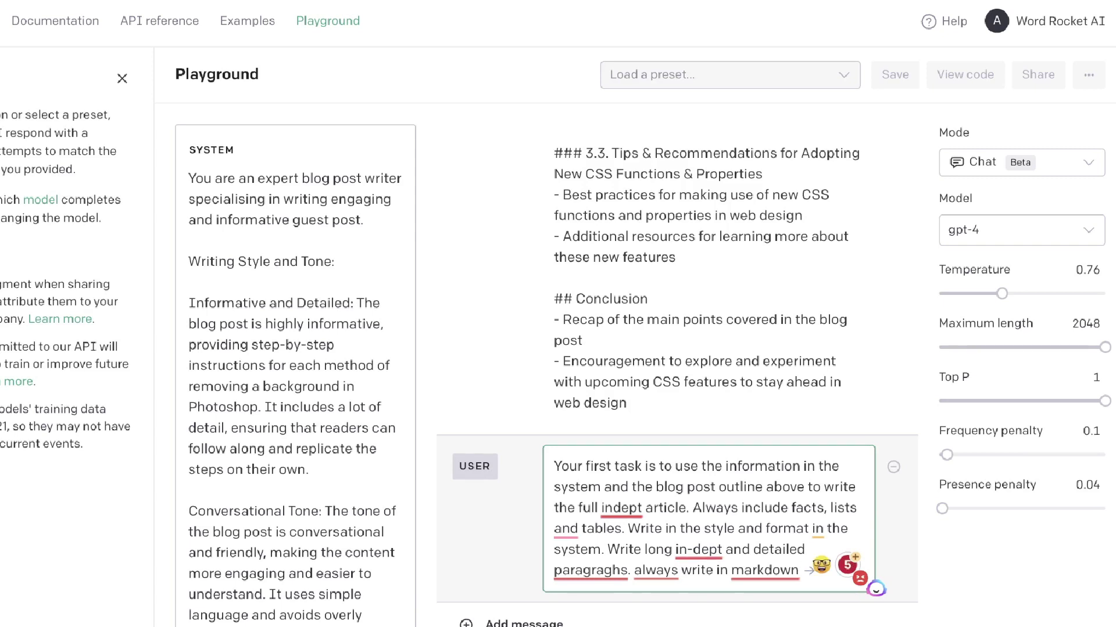
left_click(621, 512)
left_click(621, 552)
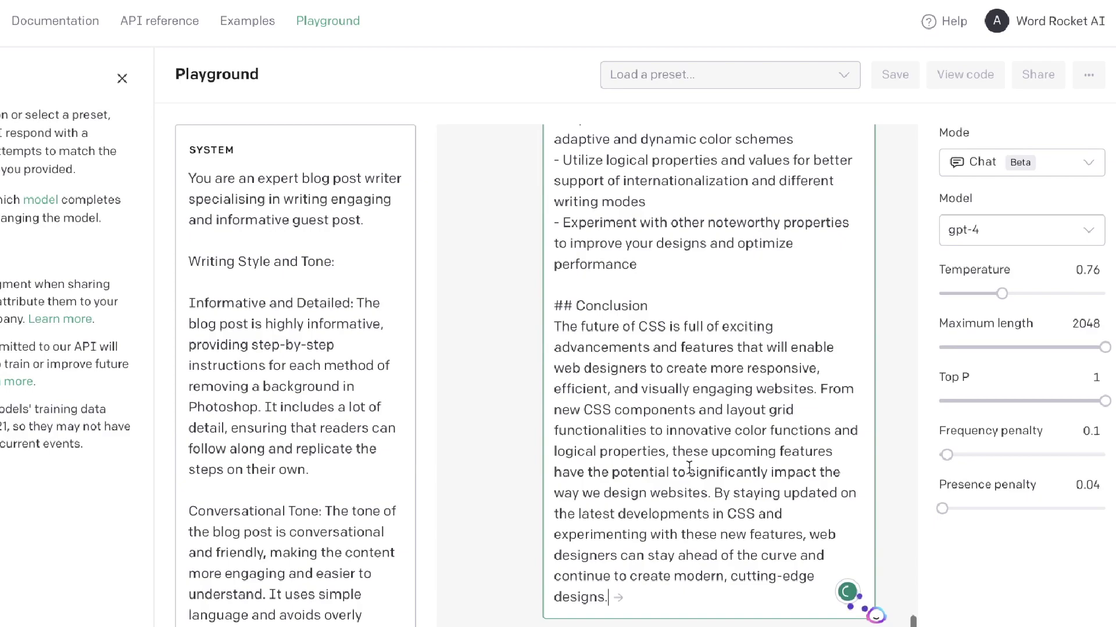
scroll(689, 468, "up", 10)
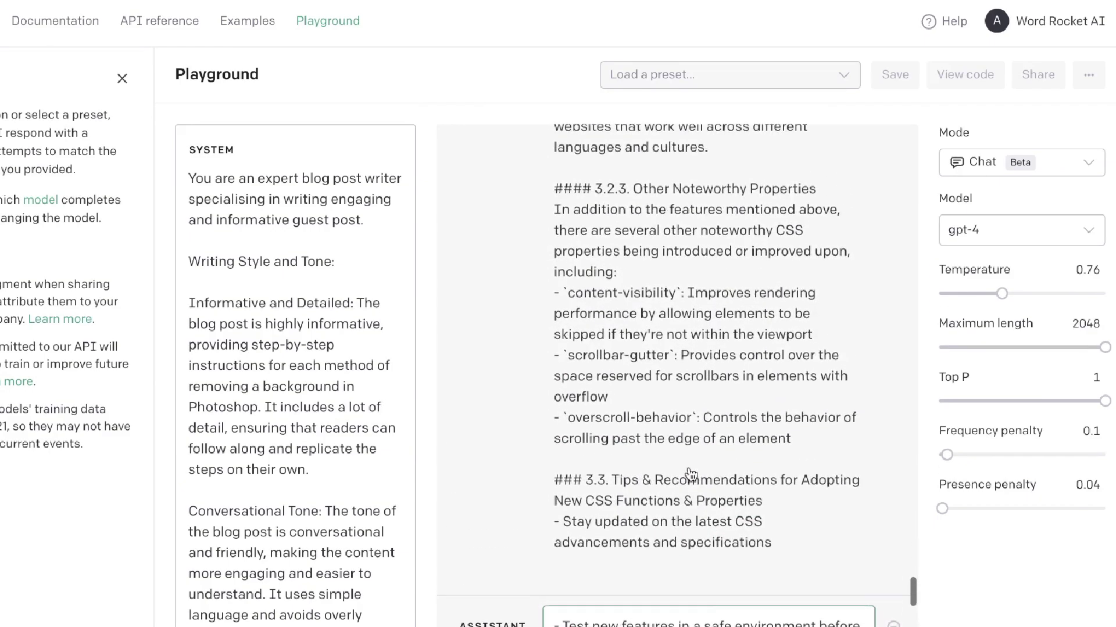
left_click_drag(777, 540, 659, 266)
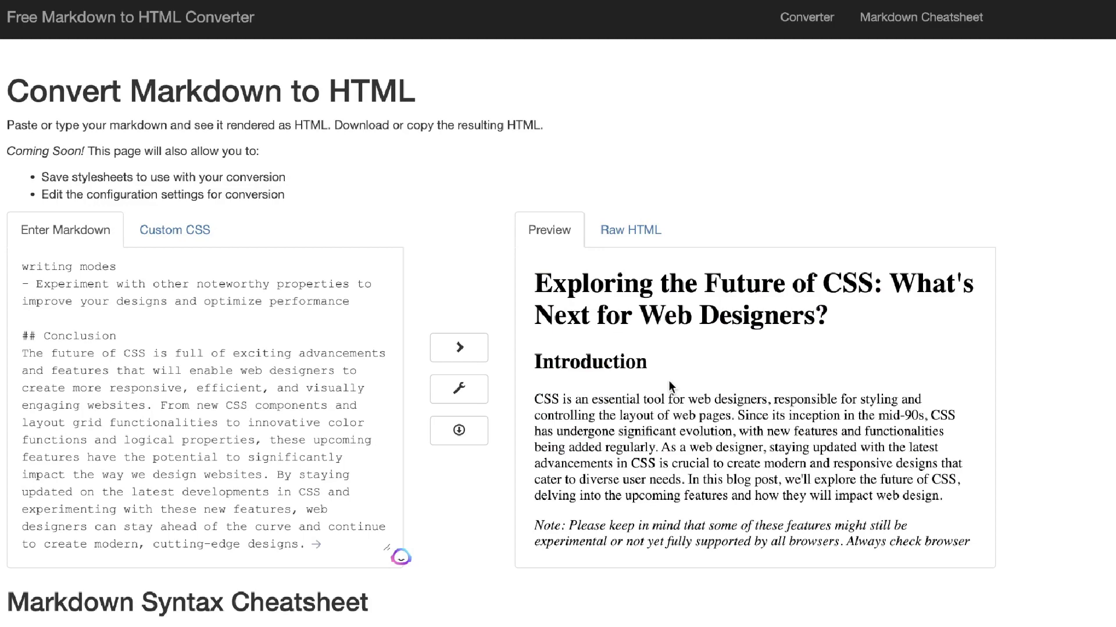
Scroll through the rendered CSS article preview and select all of its text, Conclusion up to the title
scroll(671, 386, "down", 6)
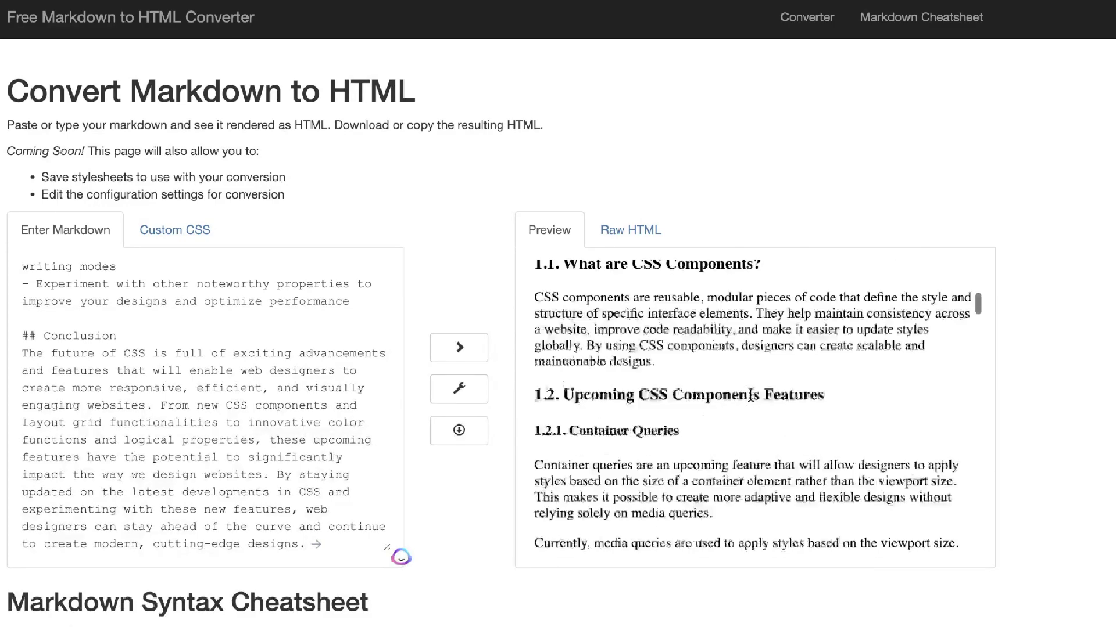
scroll(752, 401, "down", 8)
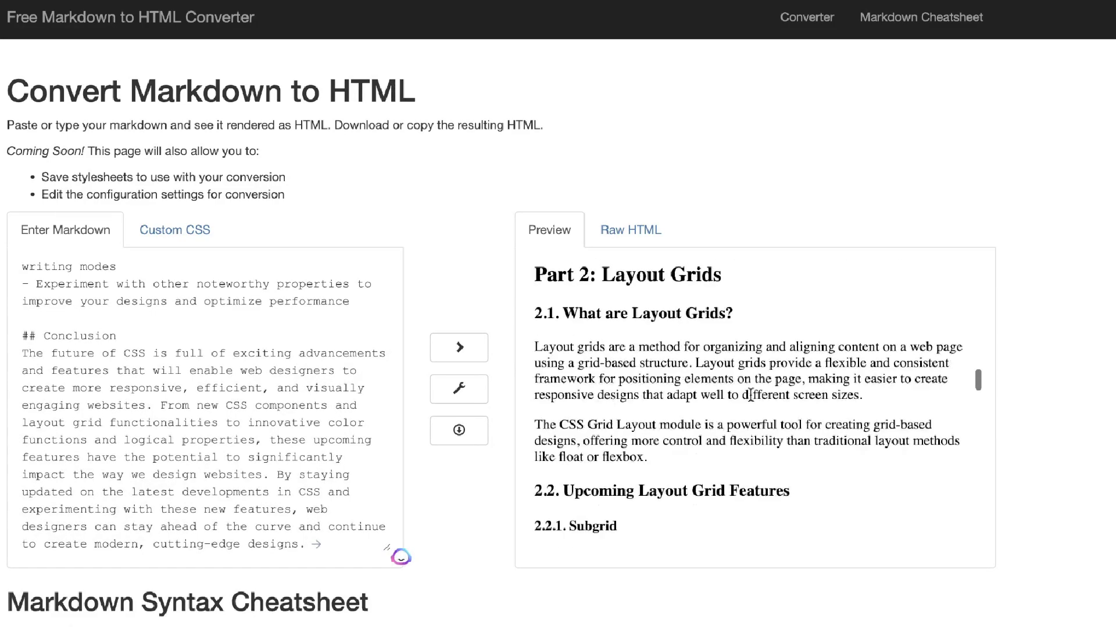
scroll(752, 401, "down", 8)
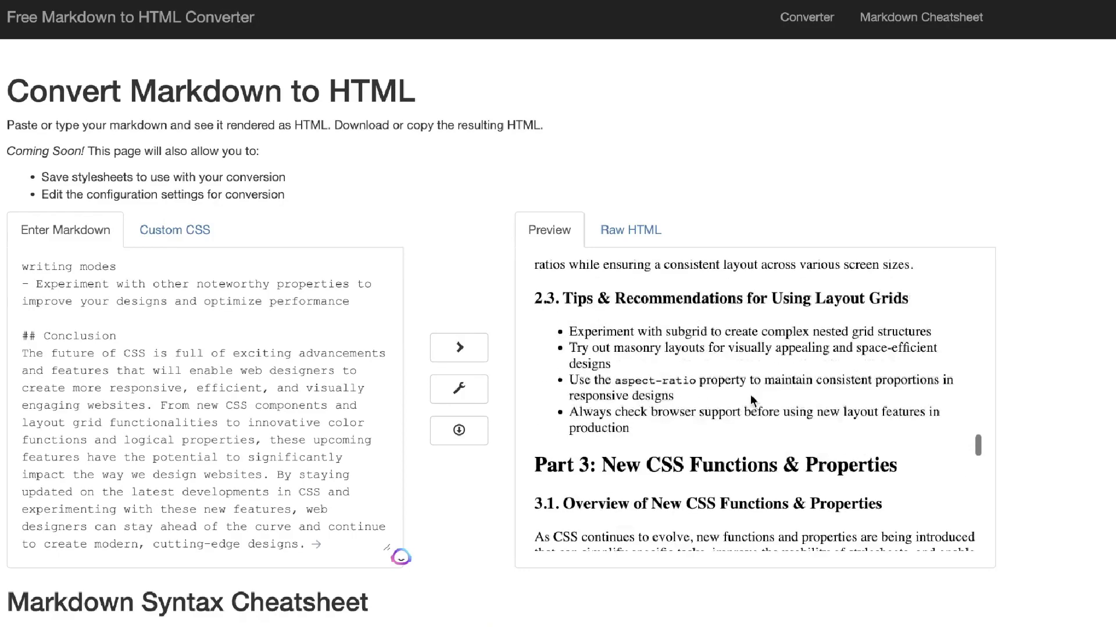
scroll(751, 395, "down", 8)
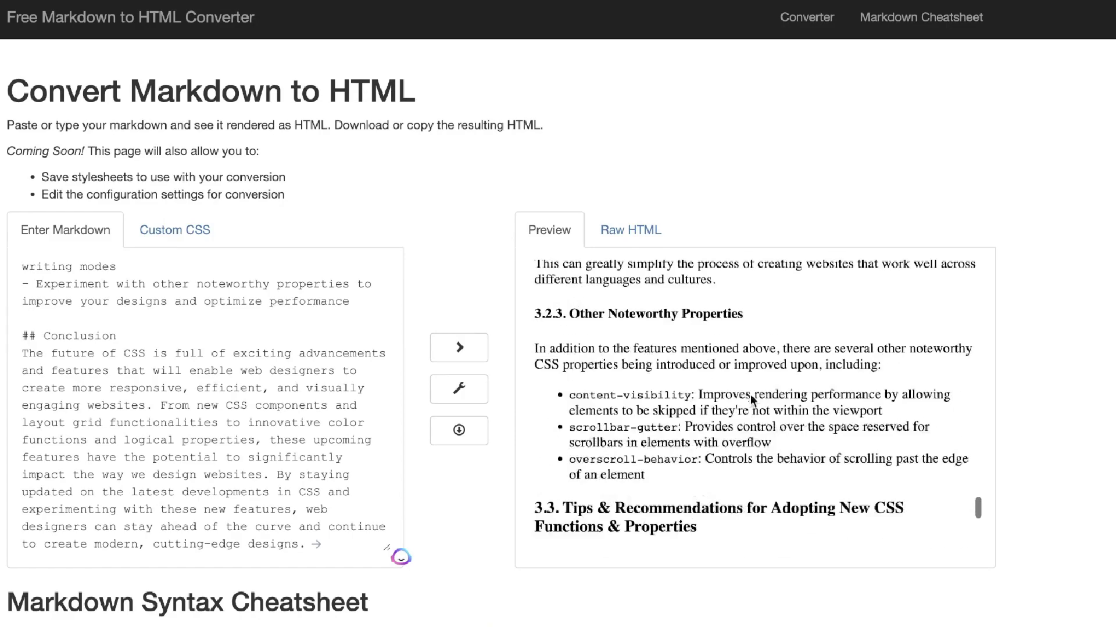
scroll(750, 395, "down", 8)
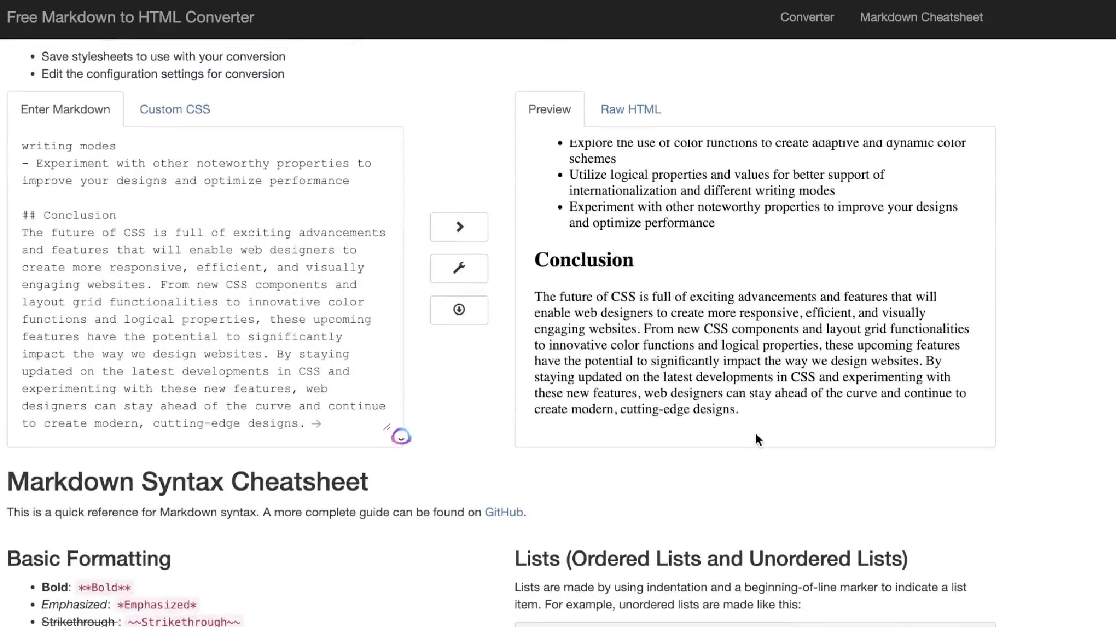
left_click_drag(757, 420, 870, 209)
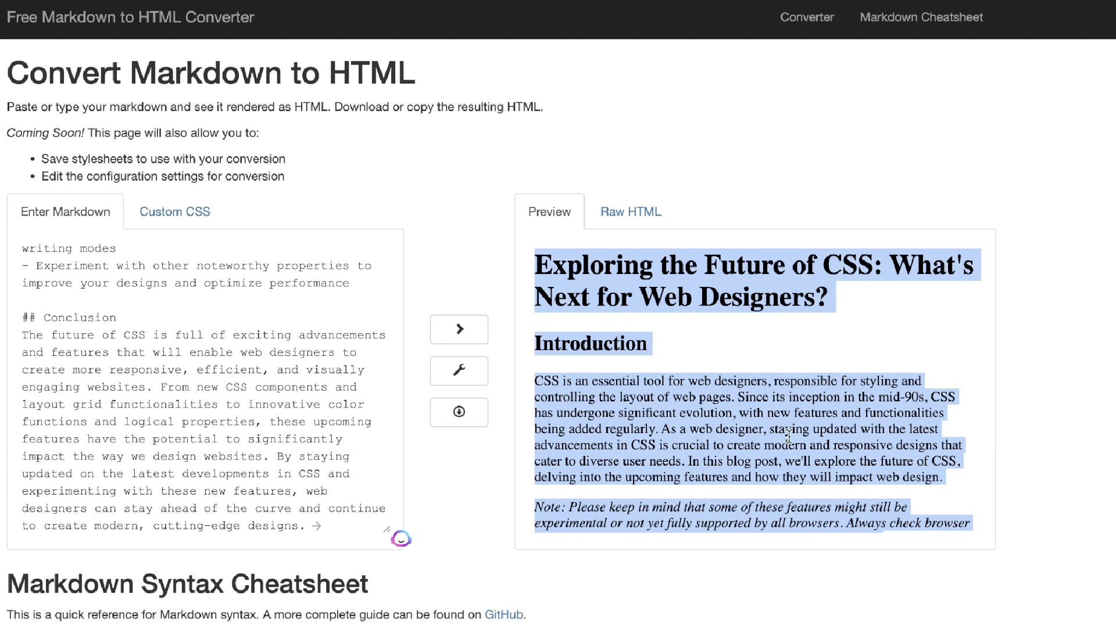
Count the selected article with Word Counter Plus (1333 words, 8990 characters) and close the result
right_click(704, 410)
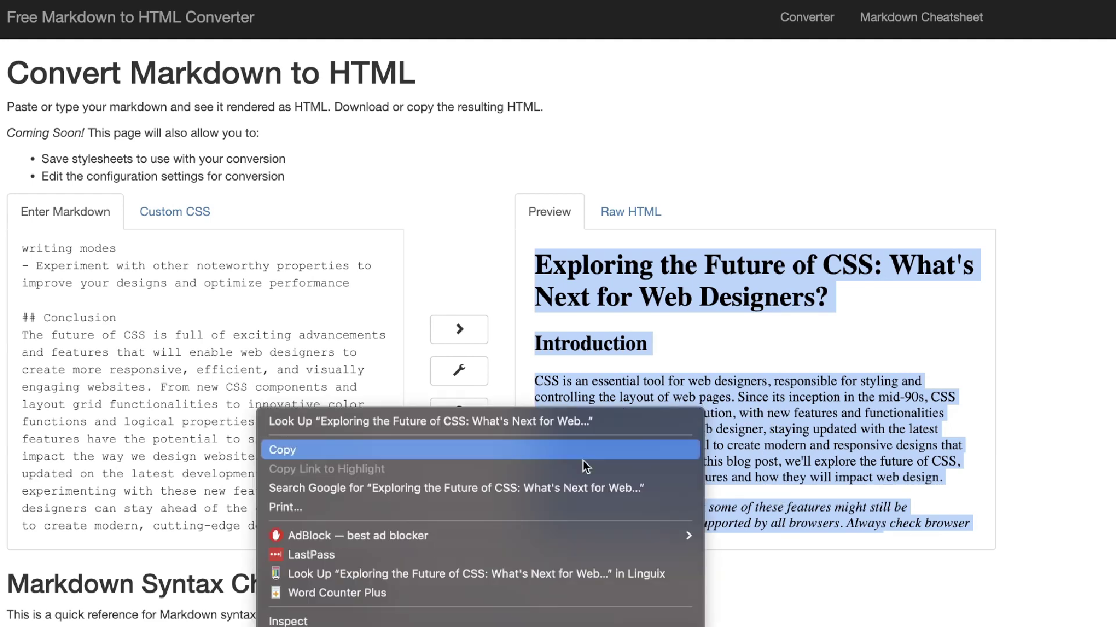
left_click(488, 594)
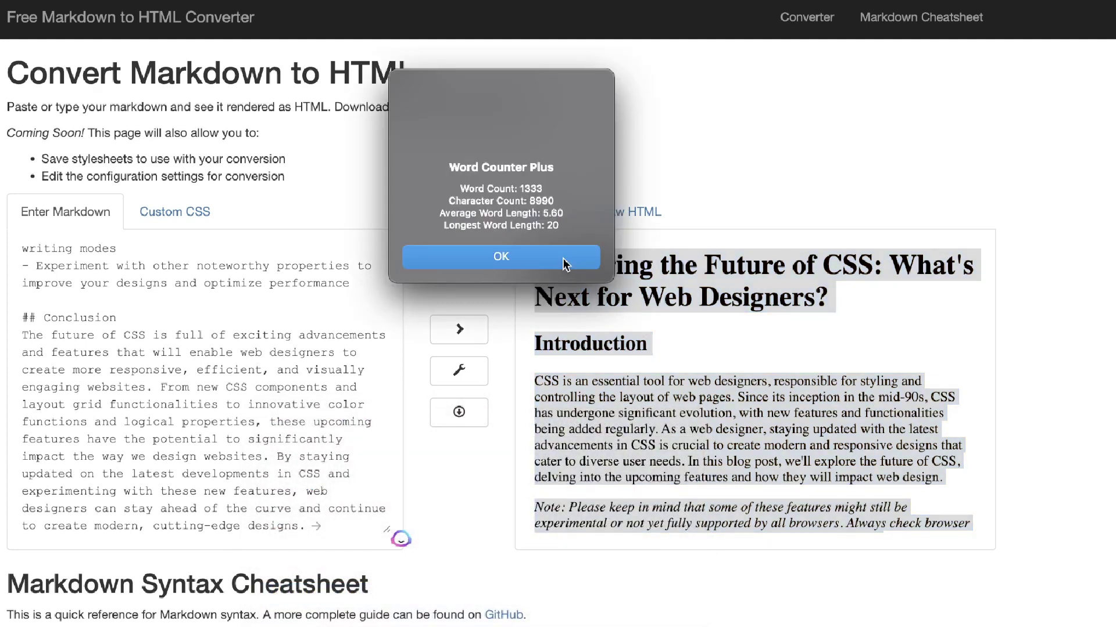
left_click(562, 258)
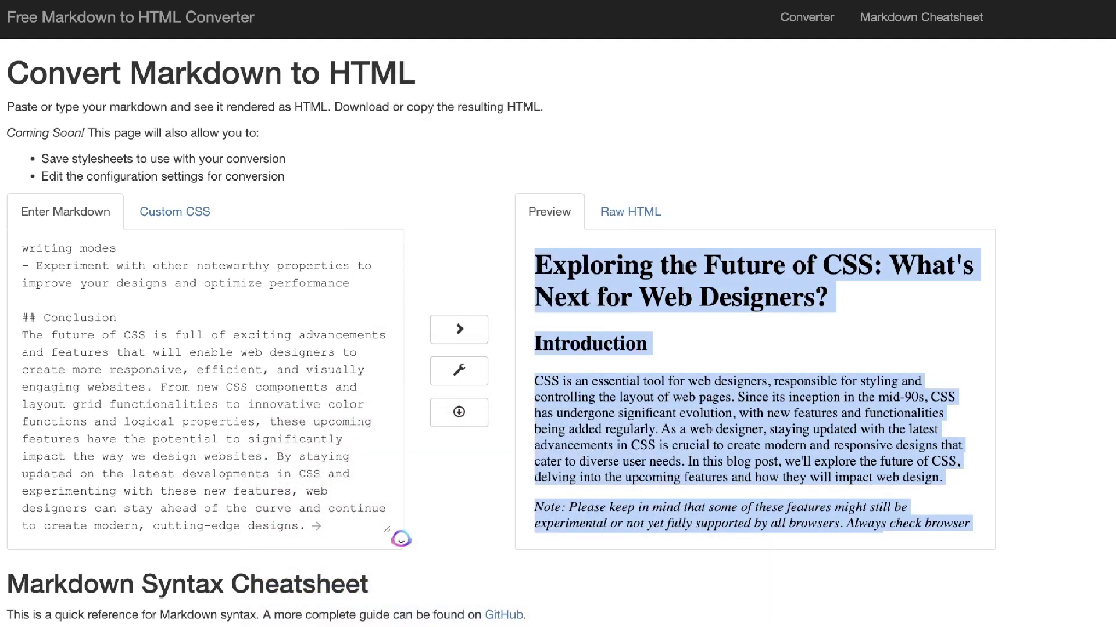